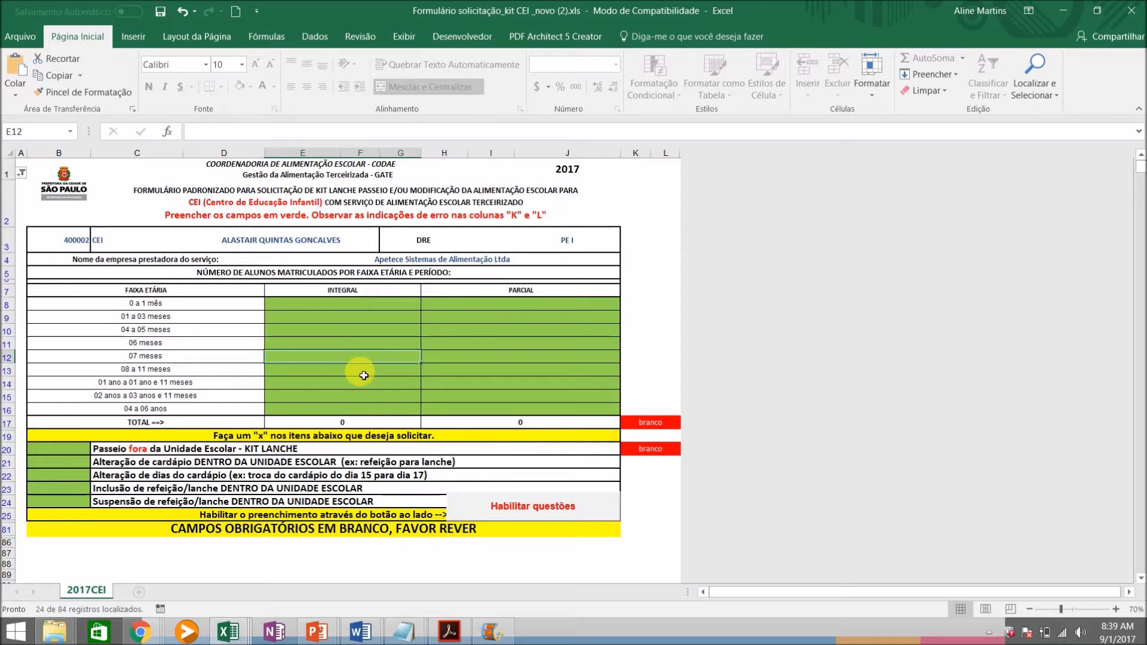
- Enter the INTEGRAL enrolment counts: 10 for 07 meses, 20 for 08 a 11 meses, 5 for 01 ano, and 2 for 02 anos a 03 anos
text(10)
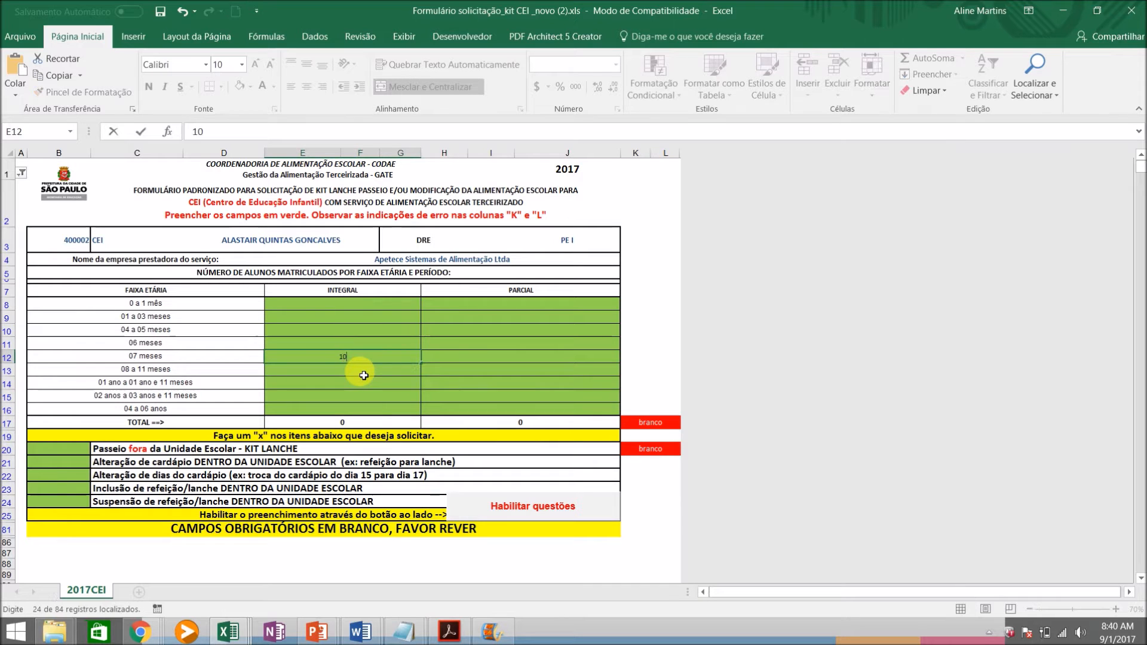
key(Return)
text(20)
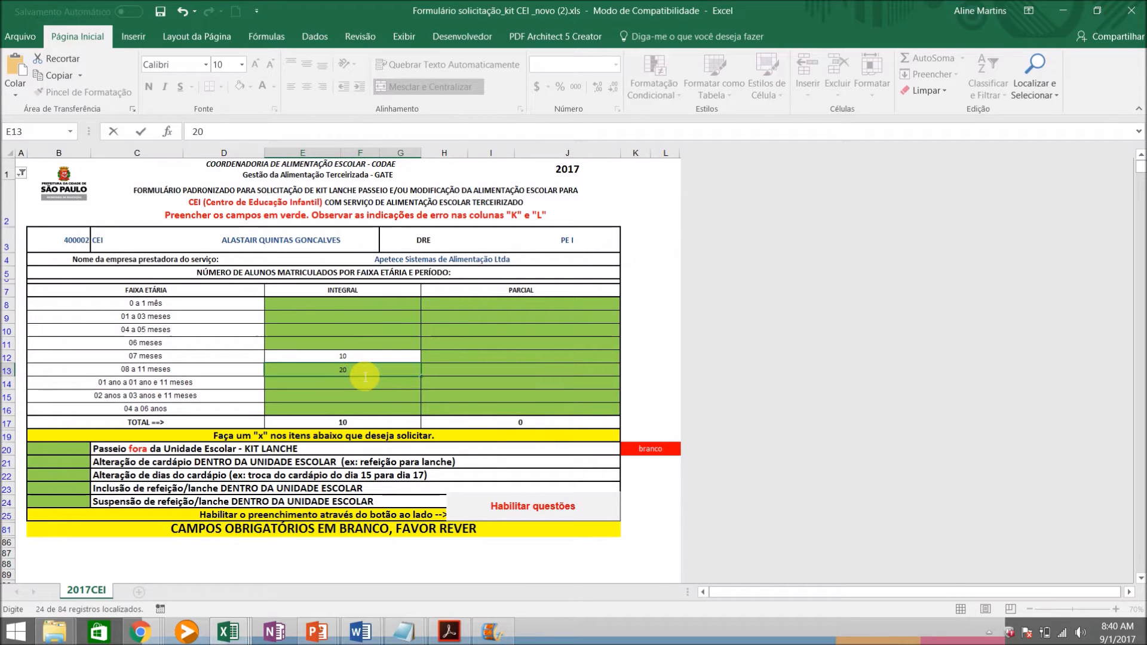
key(Return)
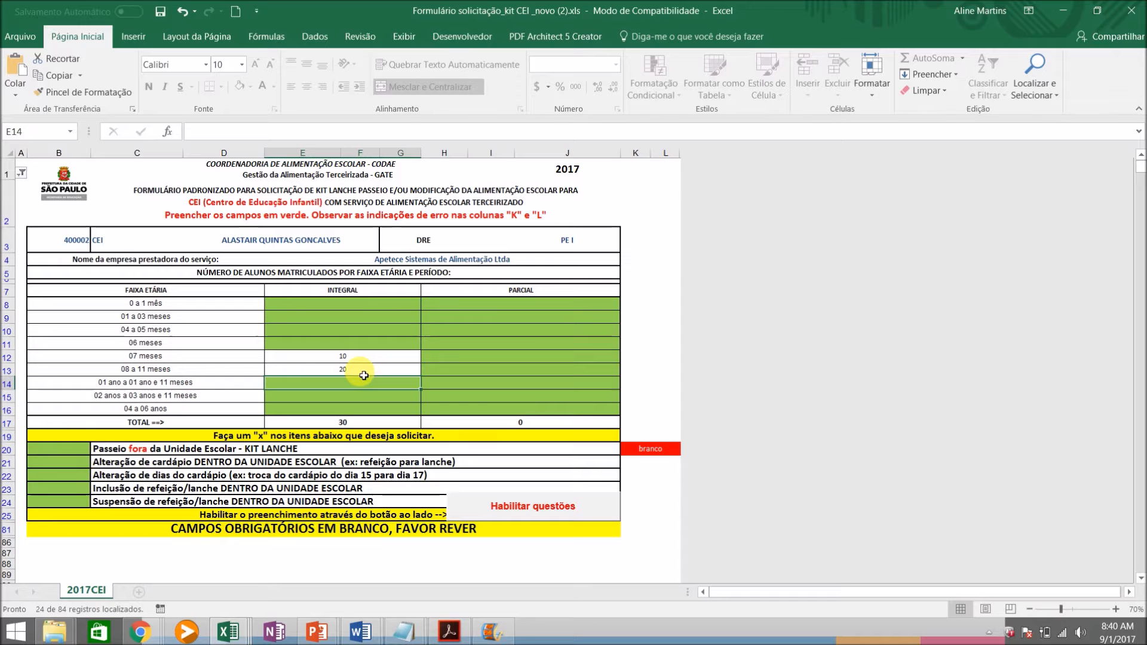
text(5)
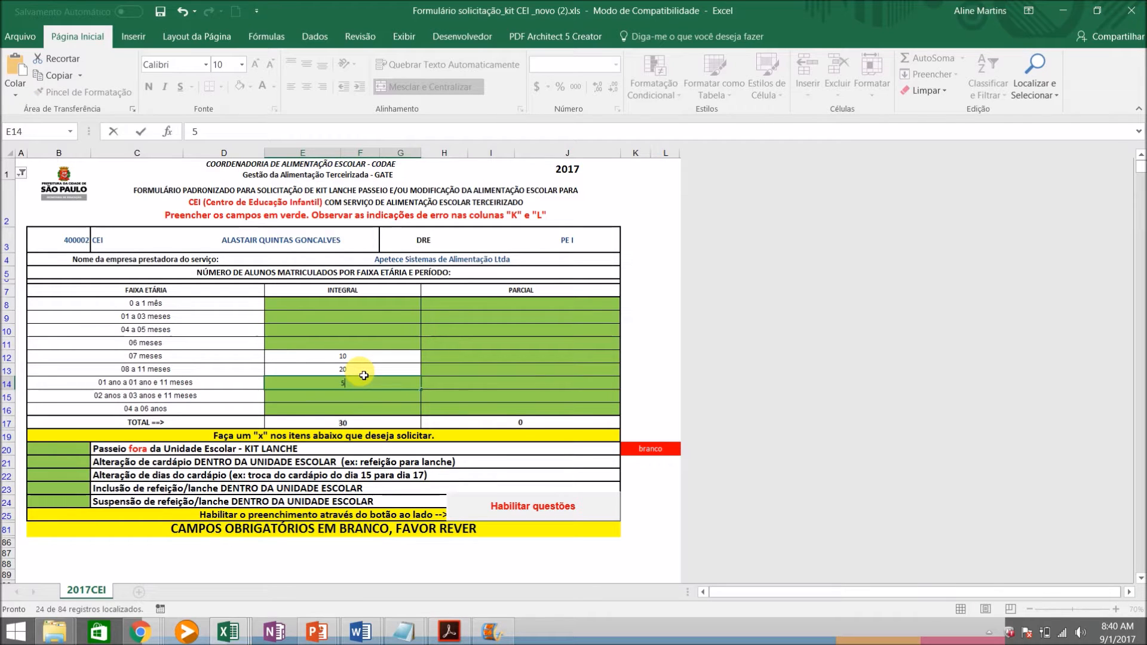
key(Return)
text(2)
key(Tab)
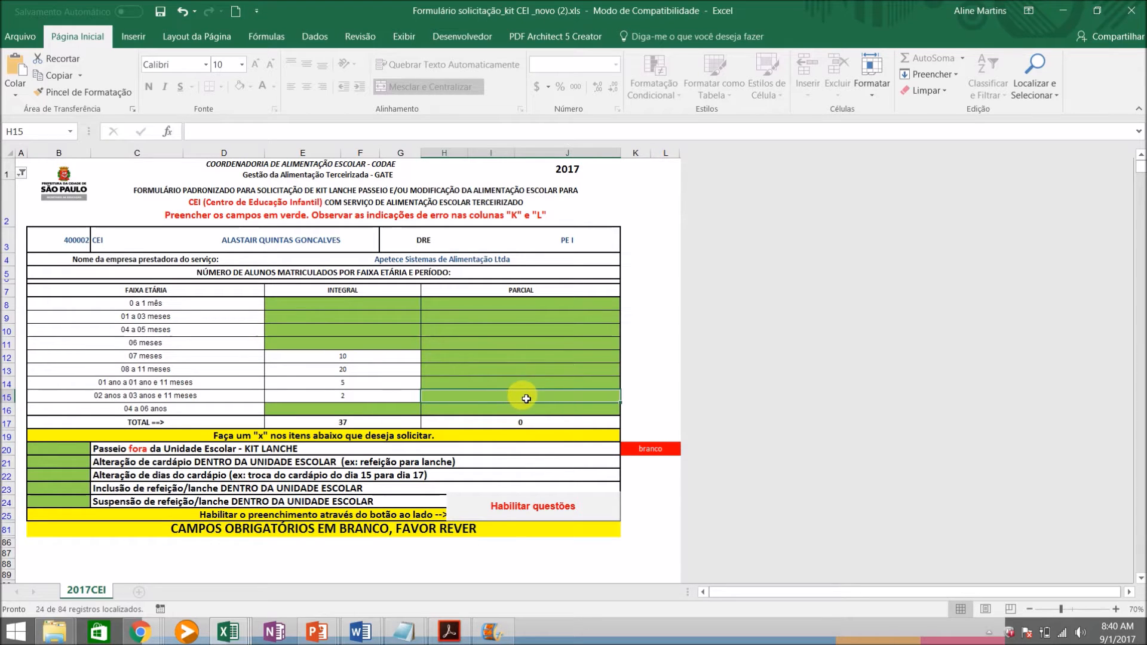
- Mark the Passeio fora da Unidade Escolar - KIT LANCHE item with "x" and enable its questions
click(87, 454)
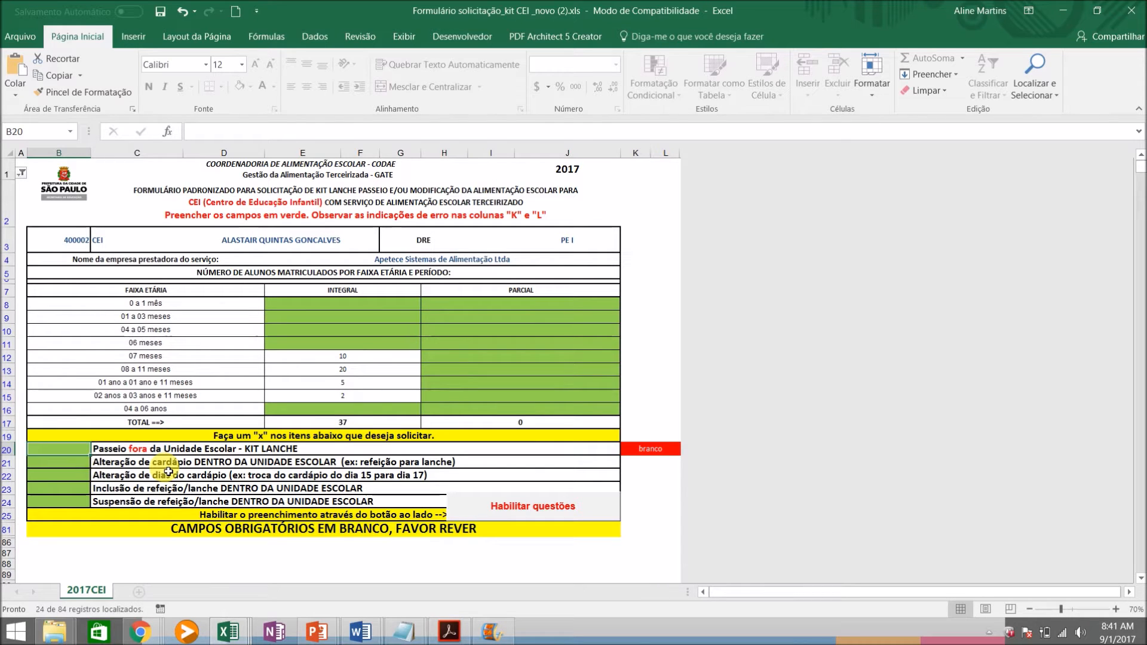
text(x)
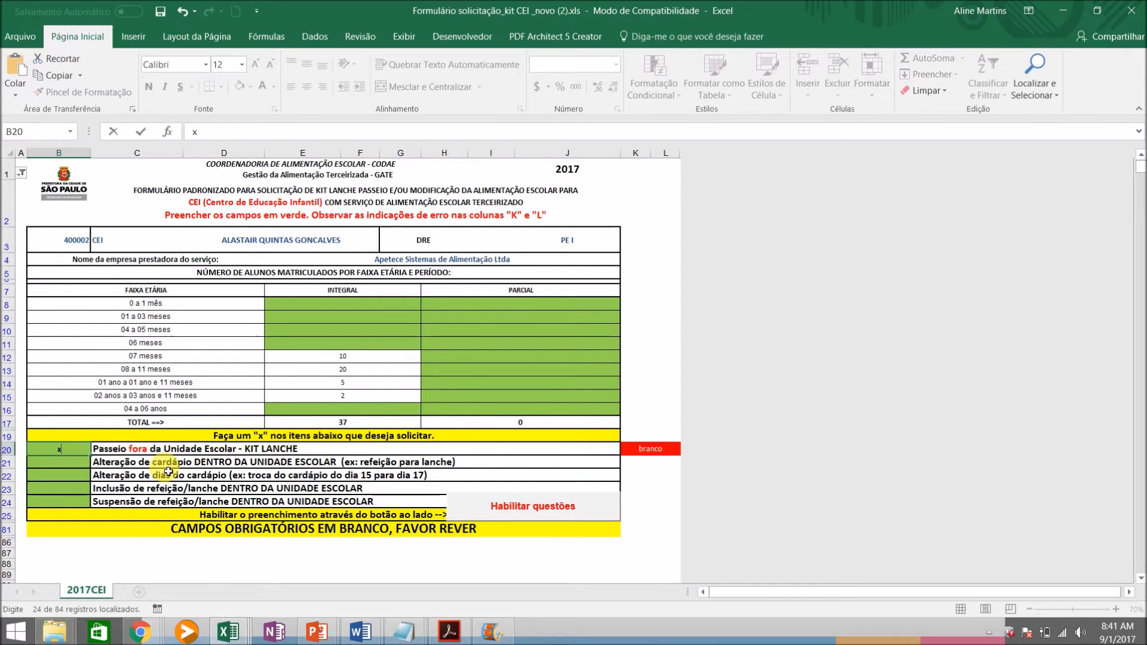
click(69, 488)
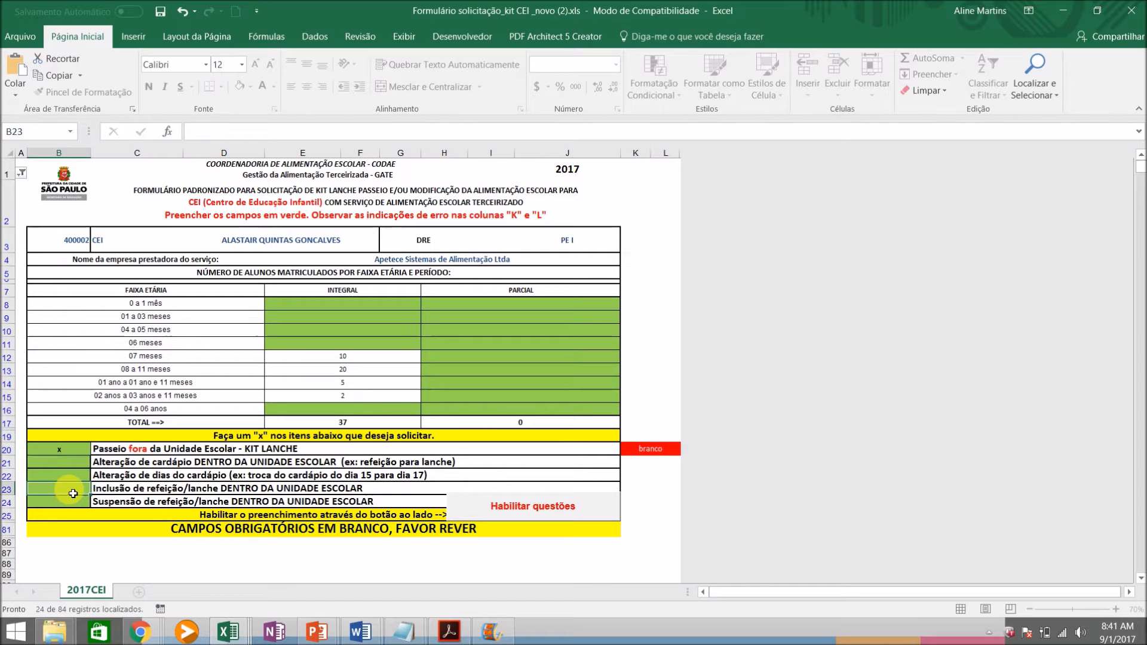
click(567, 515)
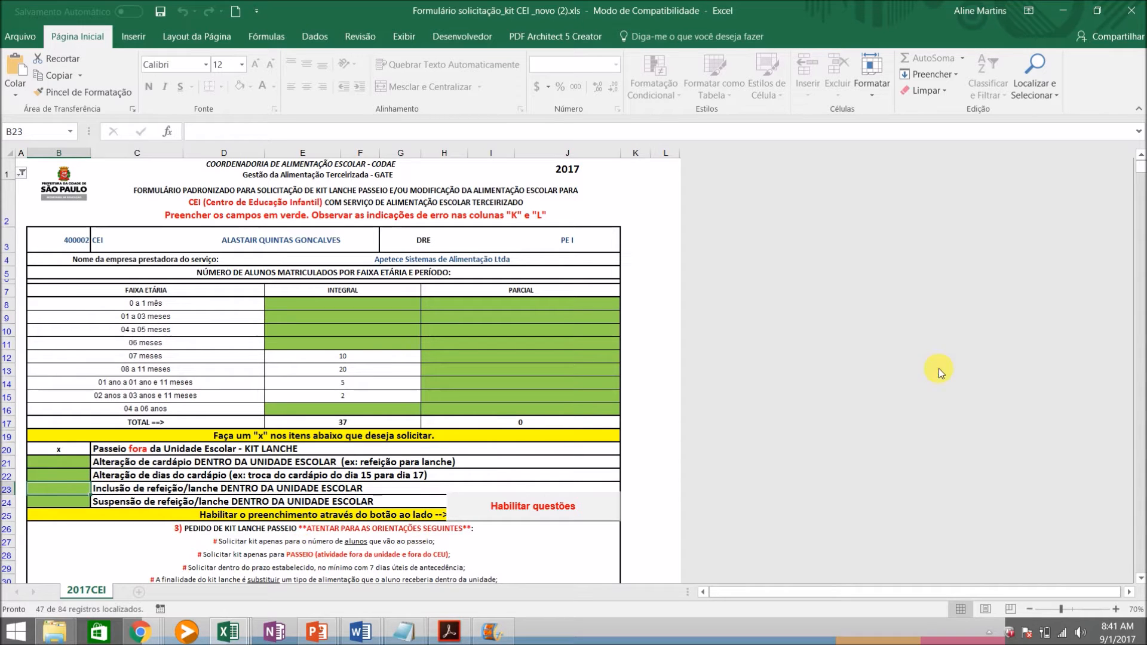
- Try to enter 7/9 as the event date in the first row of the kit lanche request table
click(1140, 578)
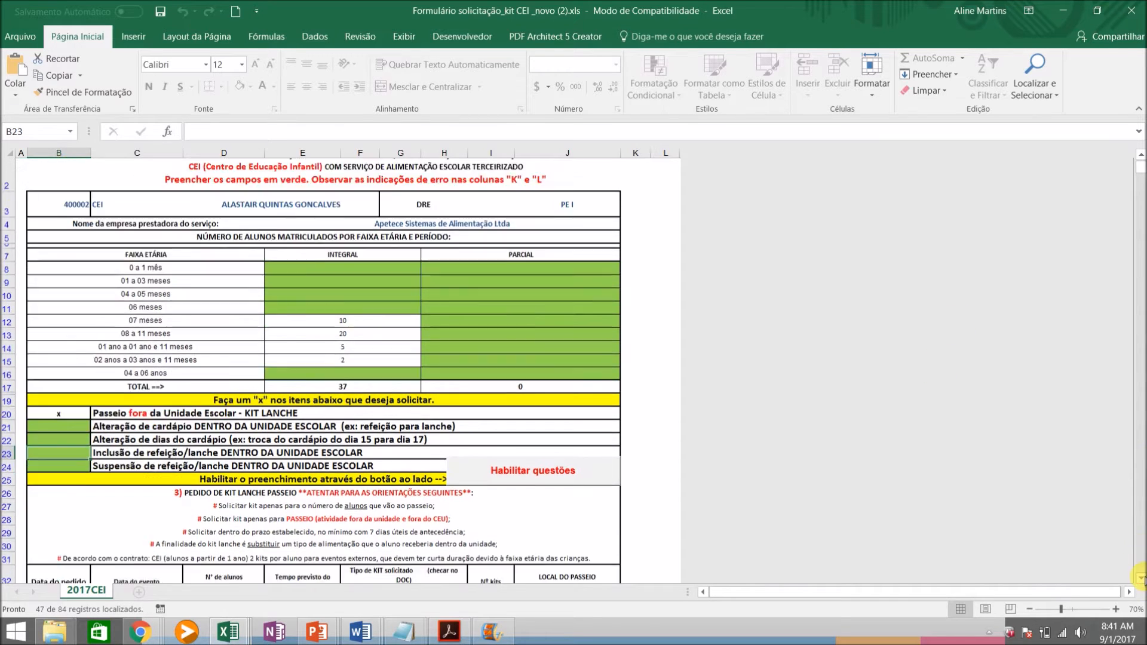
scroll(559, 531, down, 1)
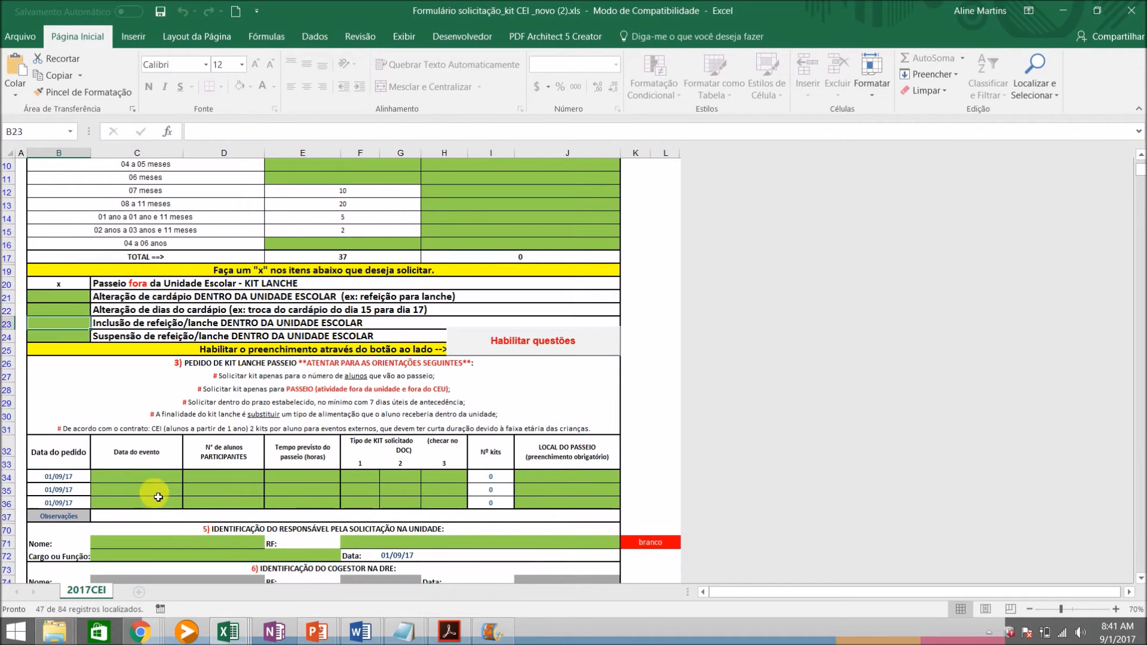
click(146, 482)
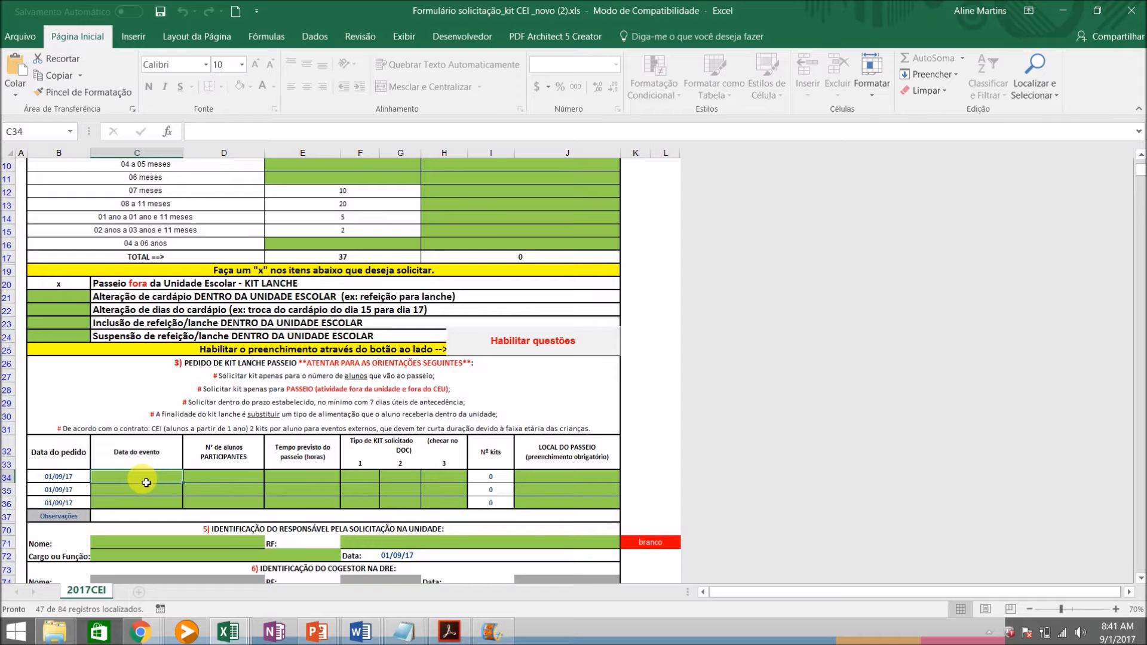
text(7/9)
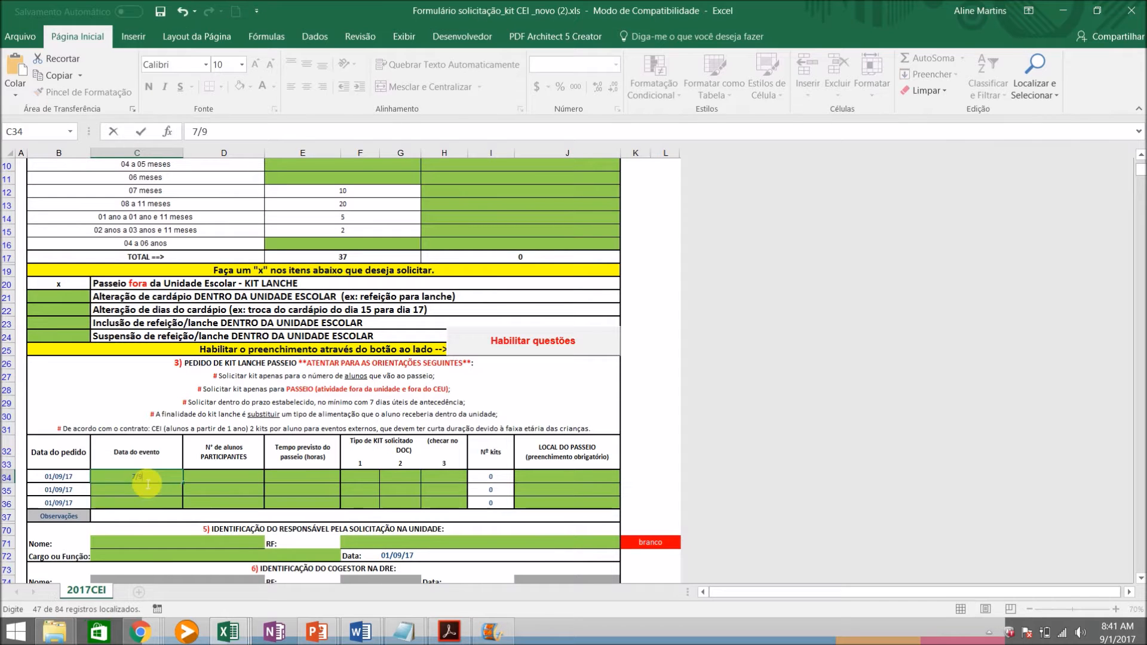
key(Return)
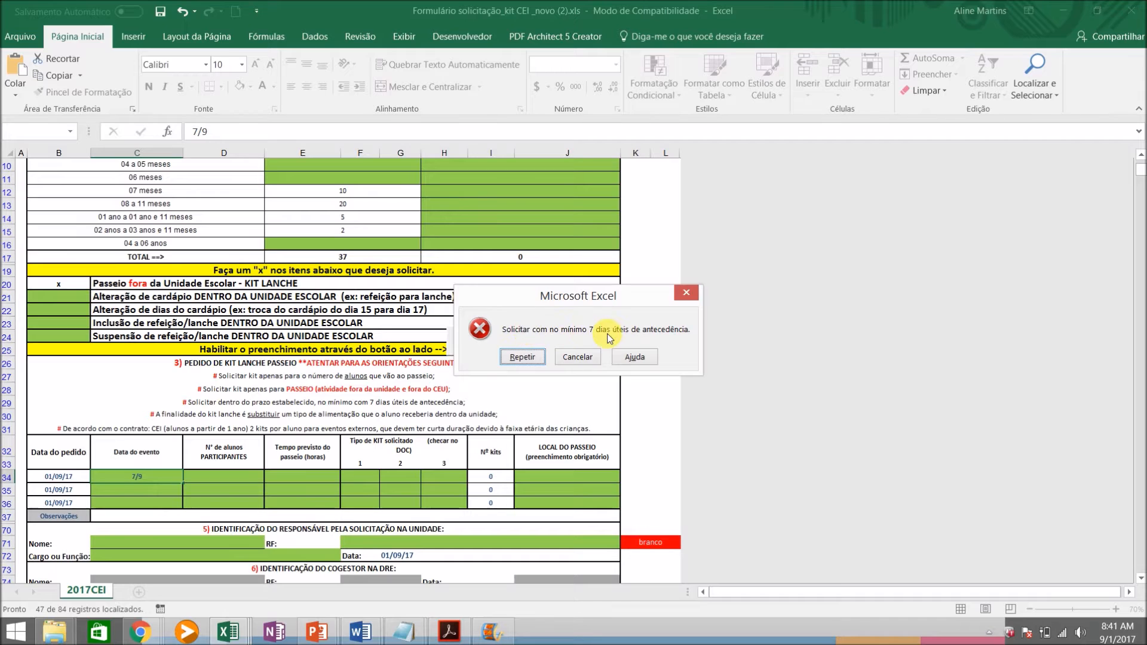
click(568, 359)
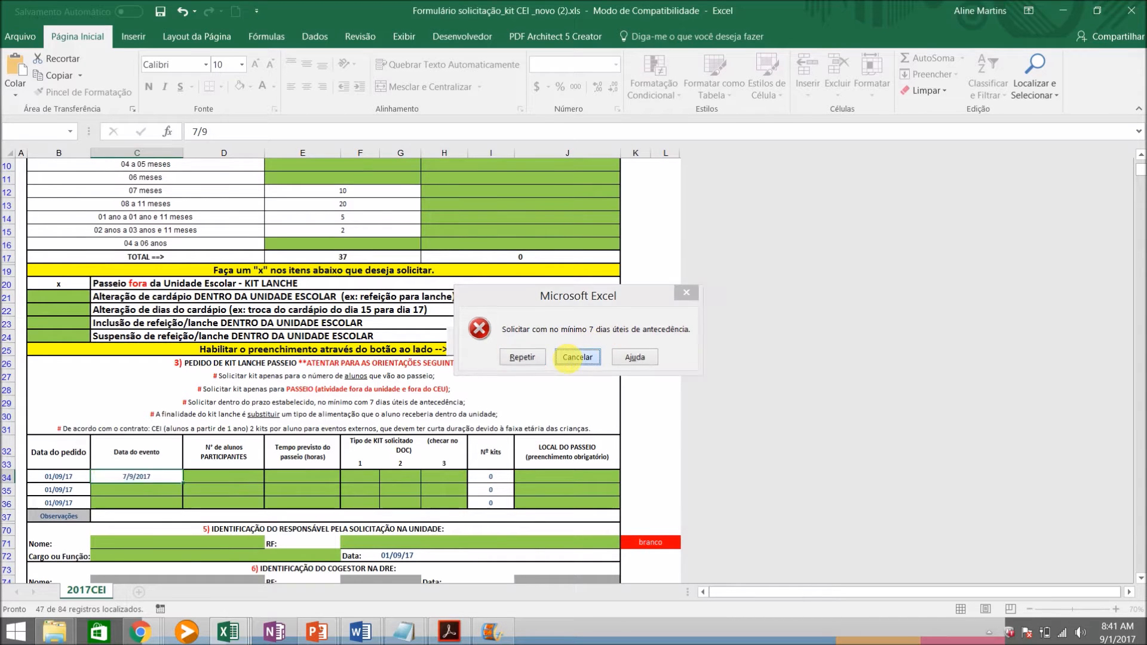
- Set the event date in the first kit request row to 10/9/2017
text(10/9/2017)
key(Tab)
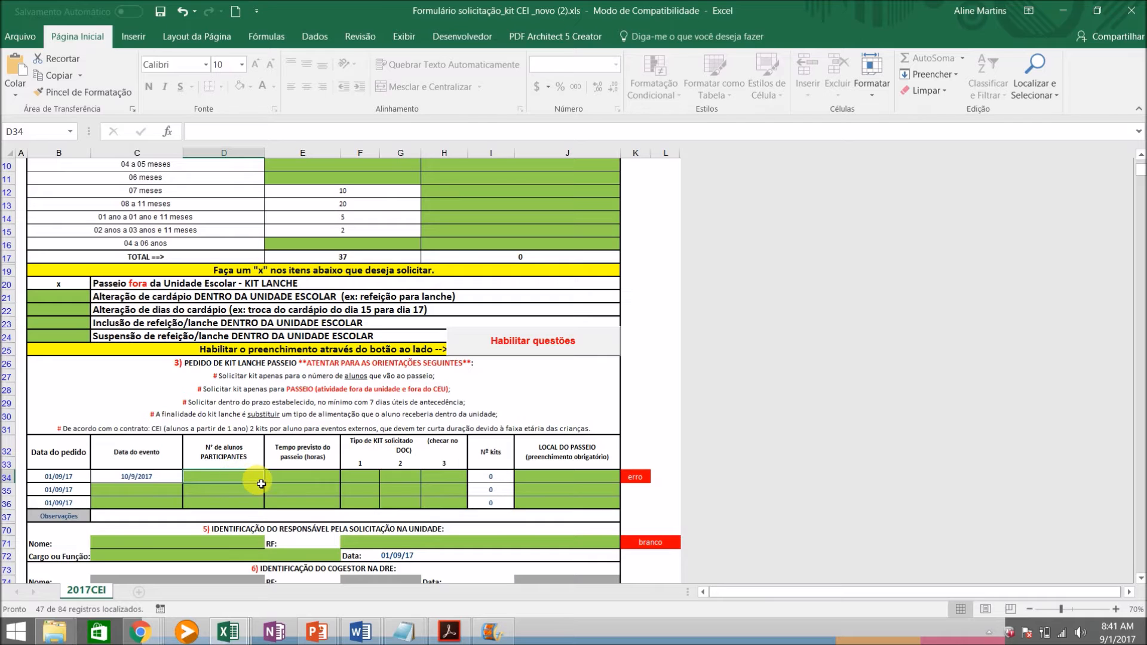
- Try to enter 37 as the number of participating students in the first kit request row
text(37)
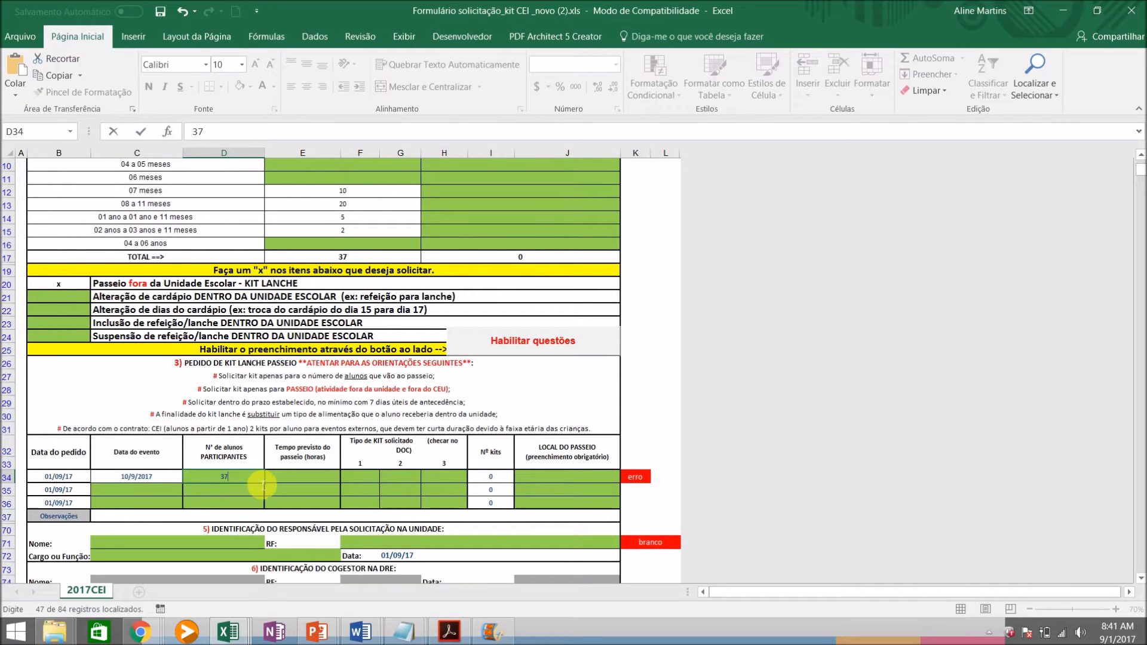
key(Return)
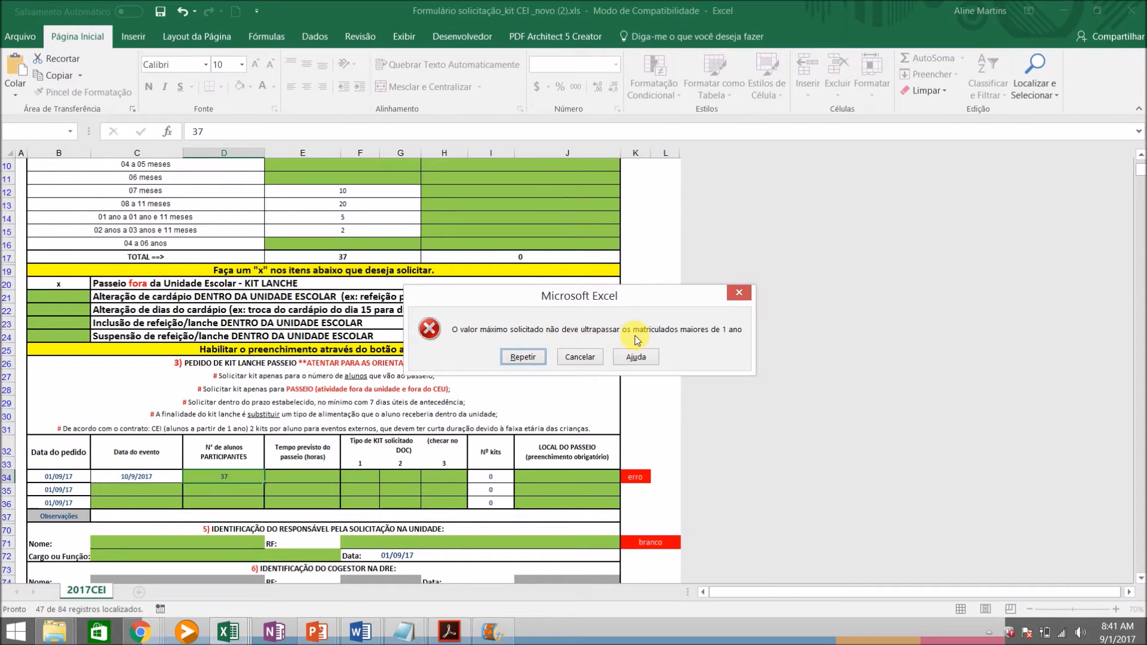
click(580, 356)
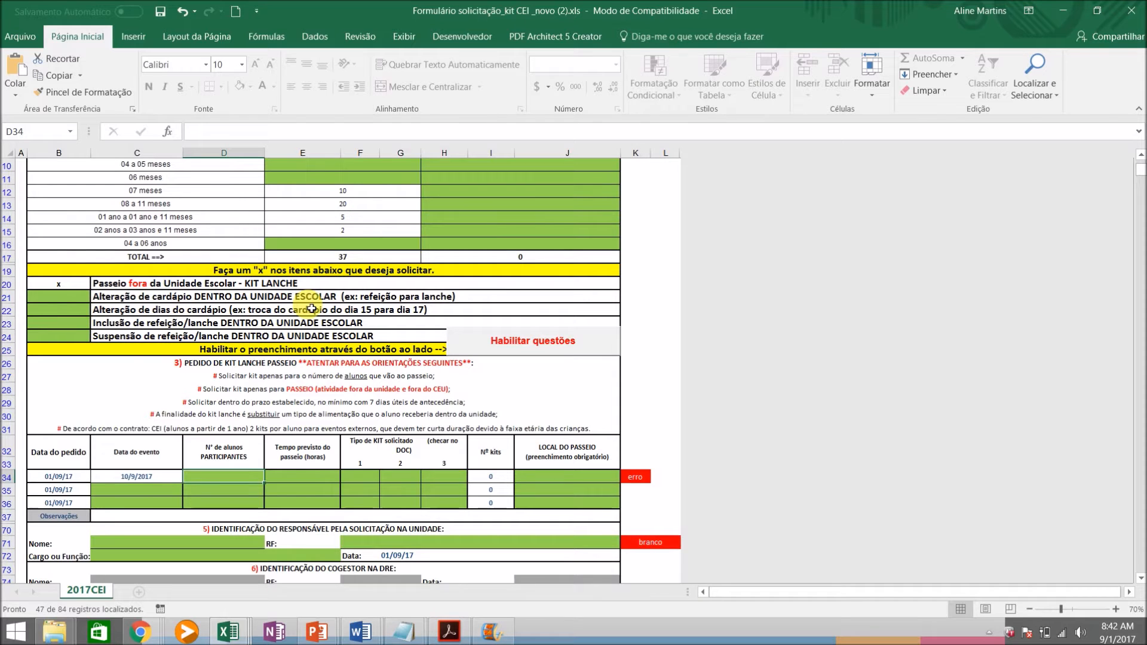
- Set the first kit request row to 7 participating students and an expected outing time of 5 a 7h
text(7)
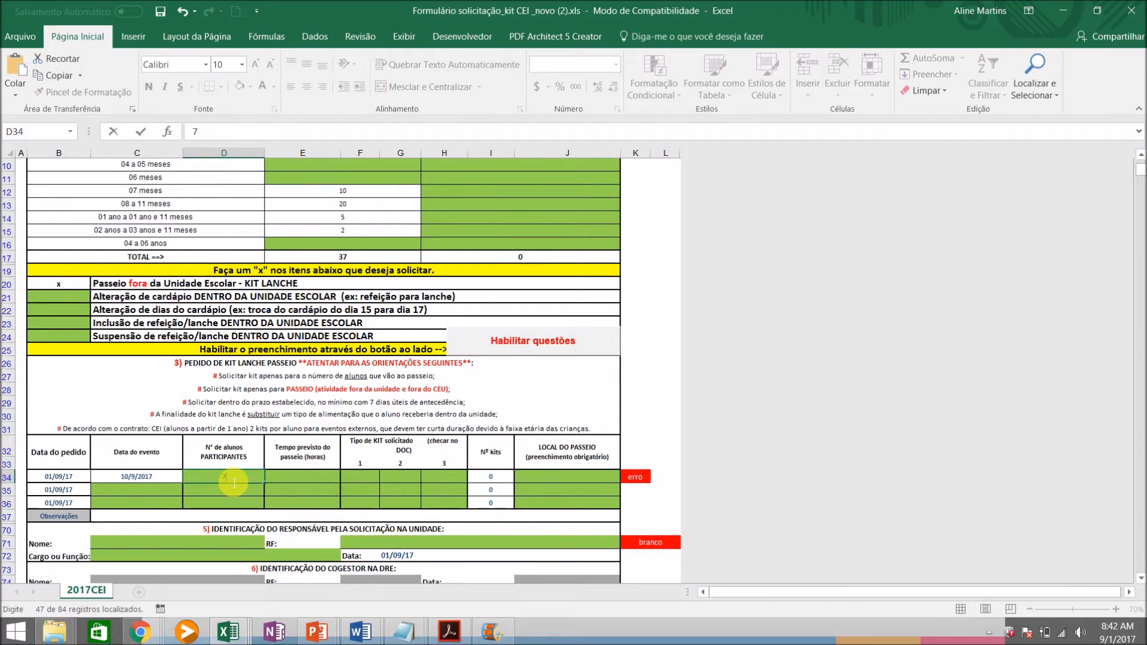
key(Tab)
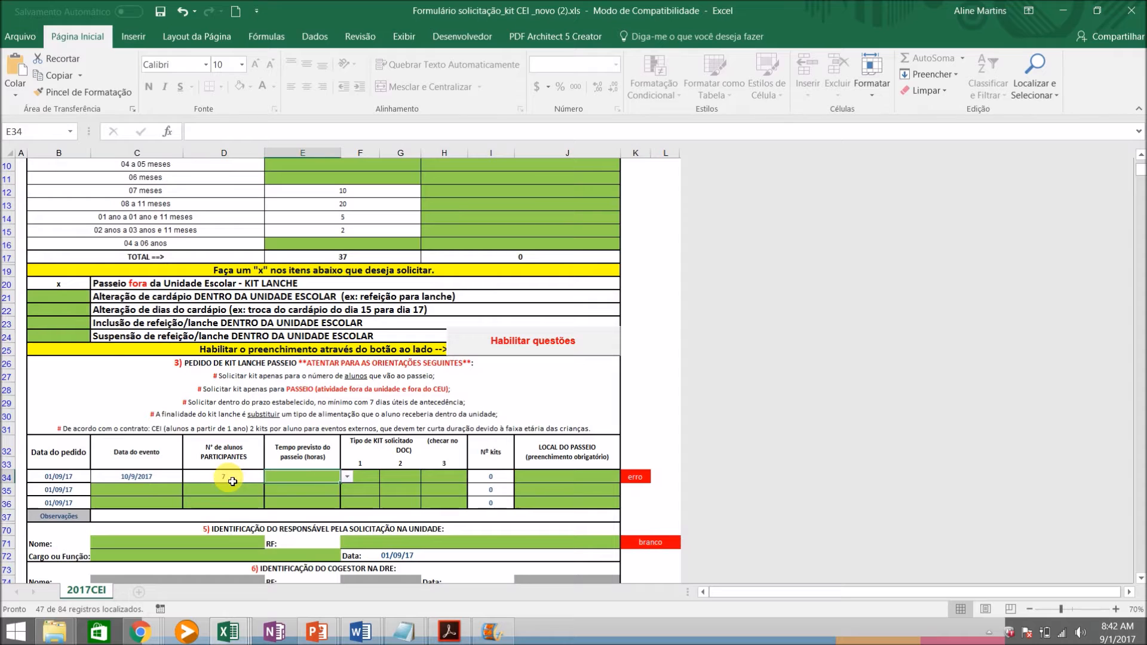
click(347, 476)
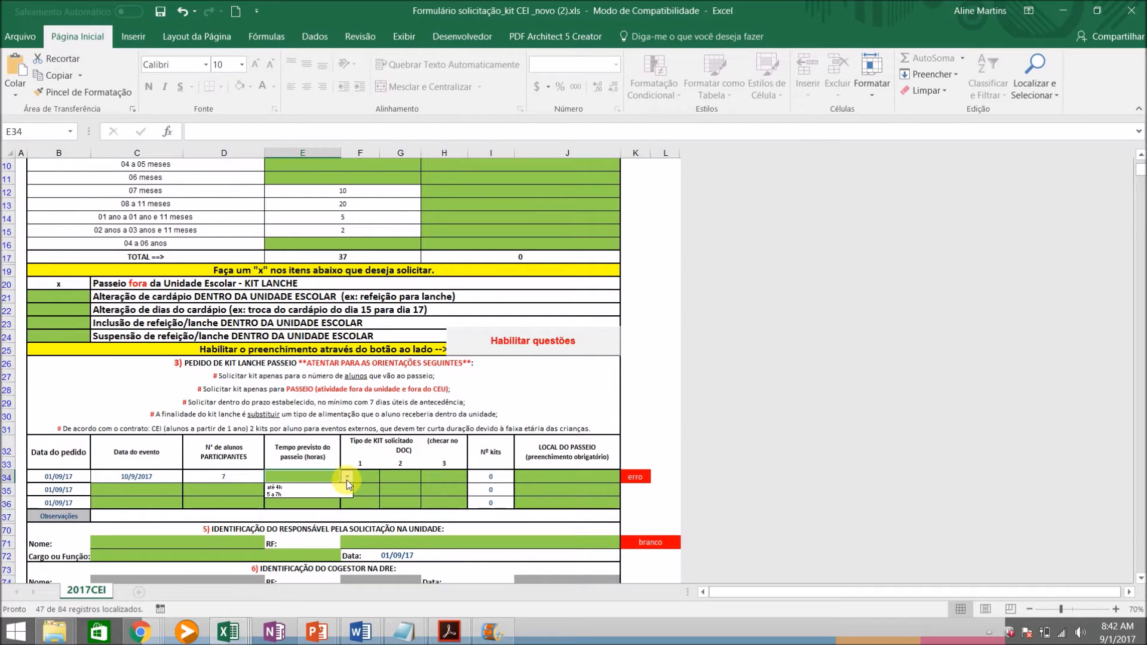
click(311, 496)
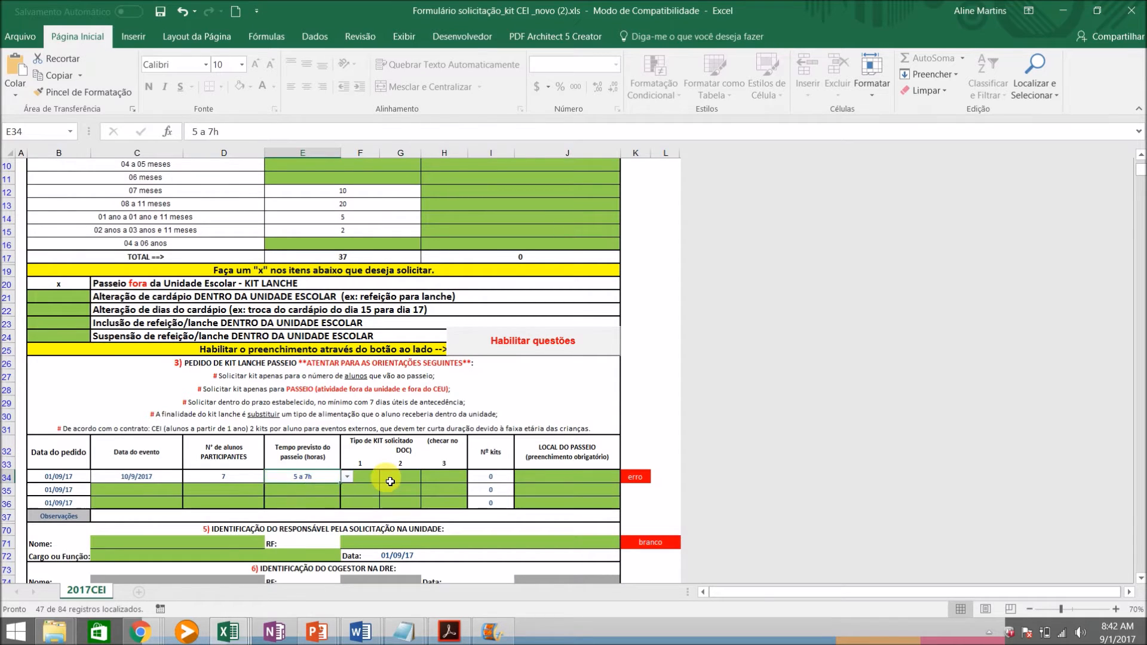
- Mark kit types 1 and 3 with "x" in the first kit request row
click(370, 484)
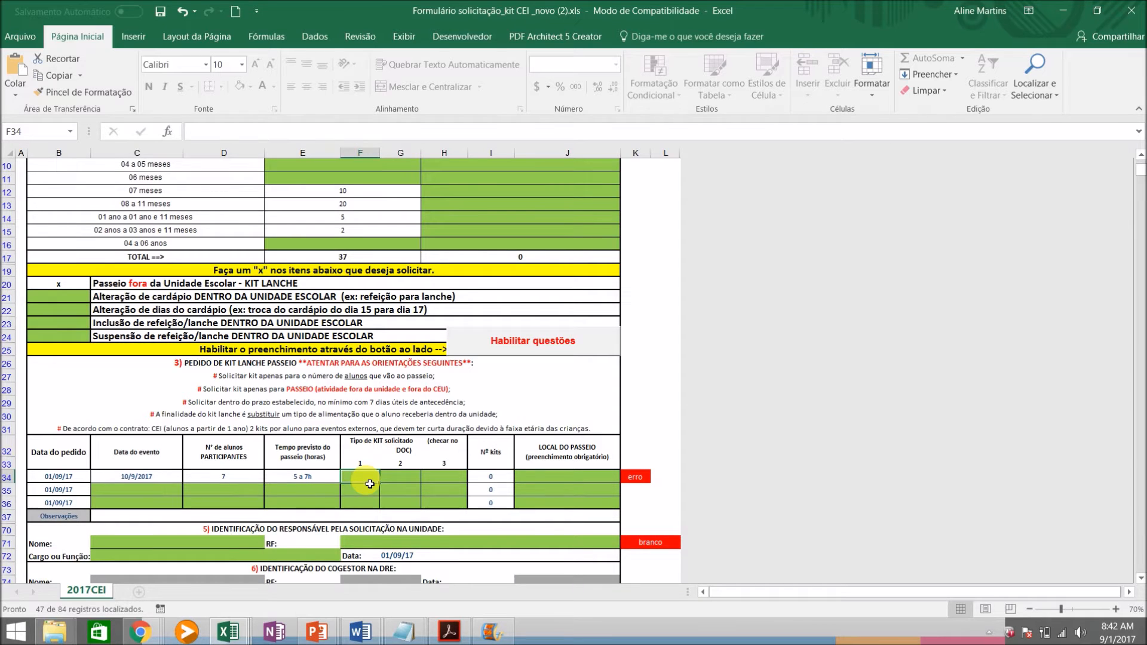
text(x)
key(Tab)
key(Tab)
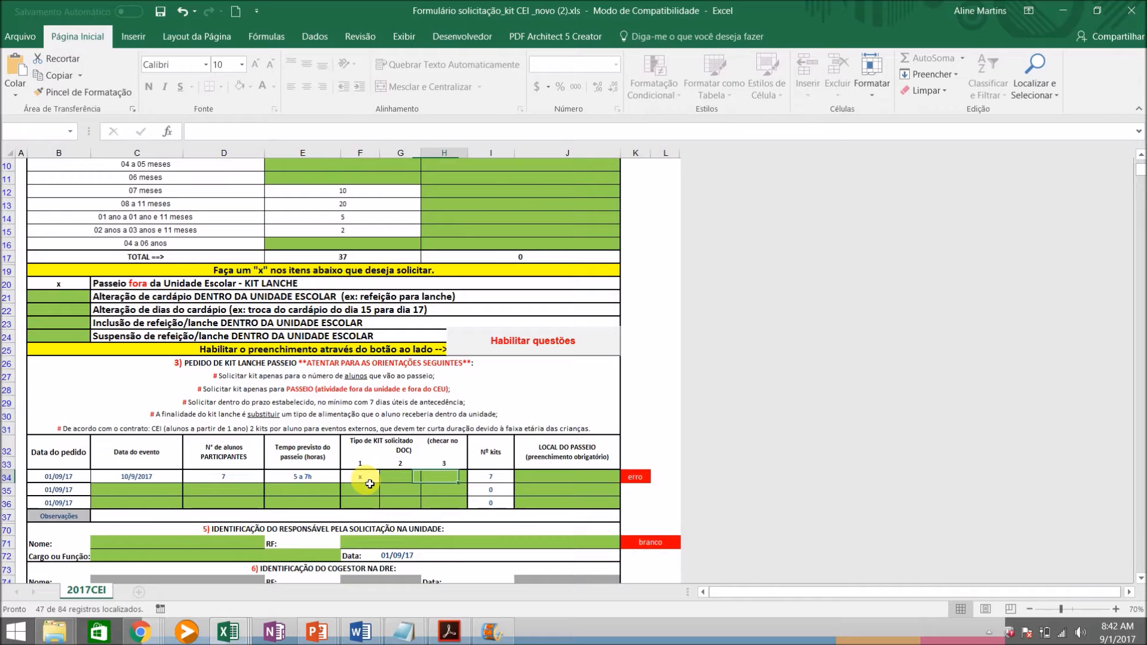
text(x)
key(Left)
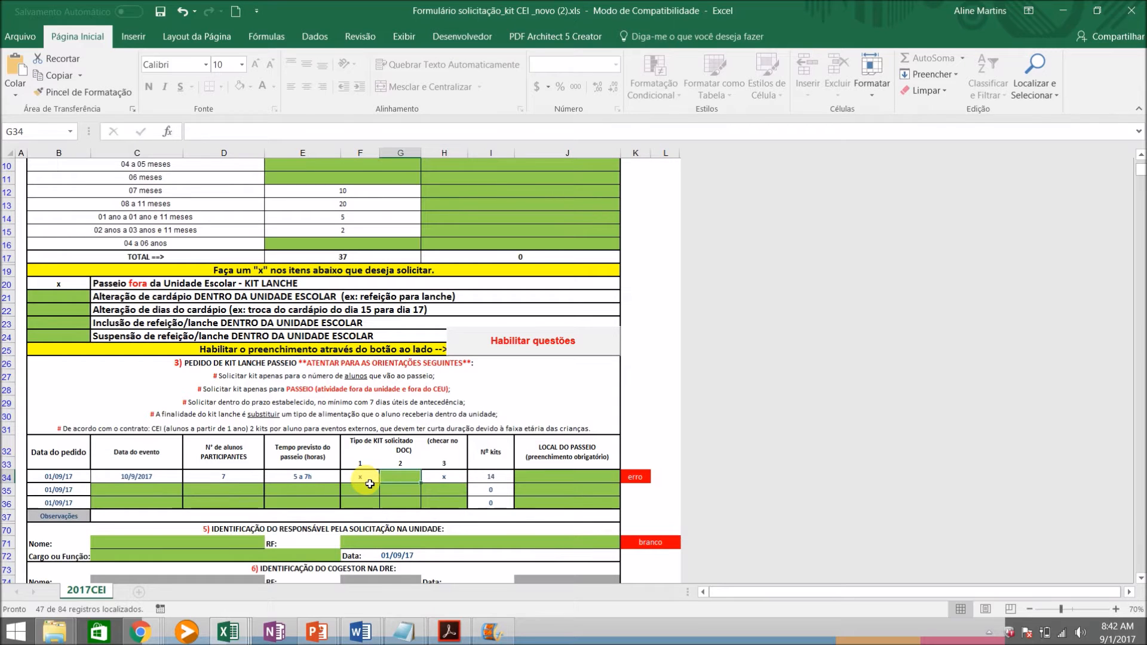
- Try to mark kit type 2 with "x" as a third kit in the first request row
text(x)
key(Tab)
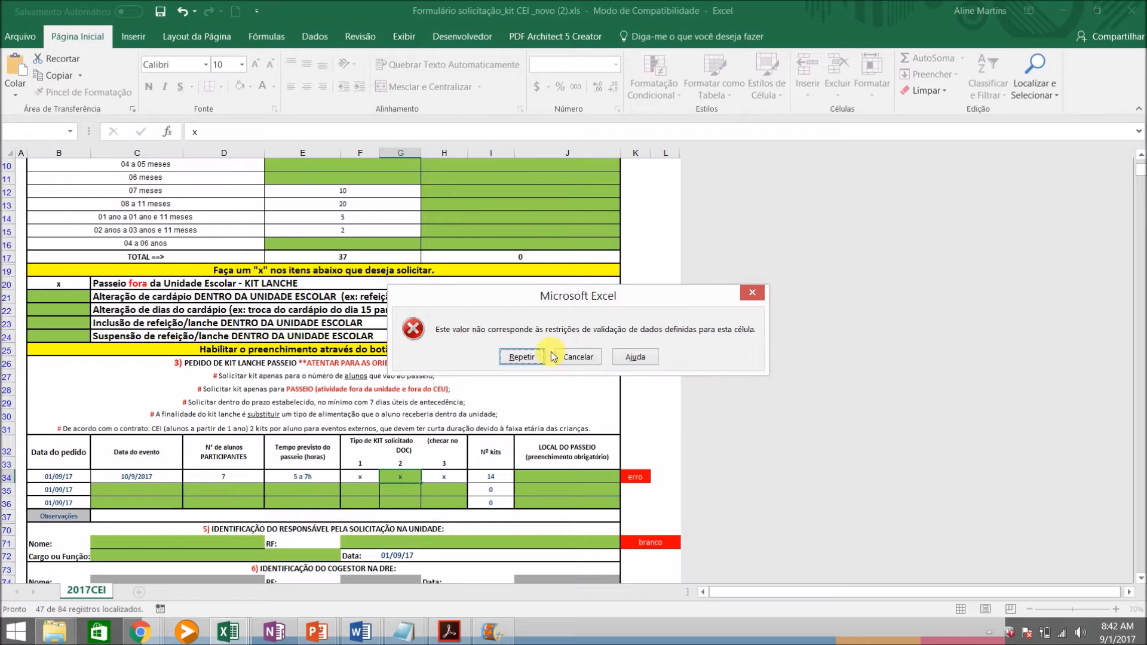
click(568, 357)
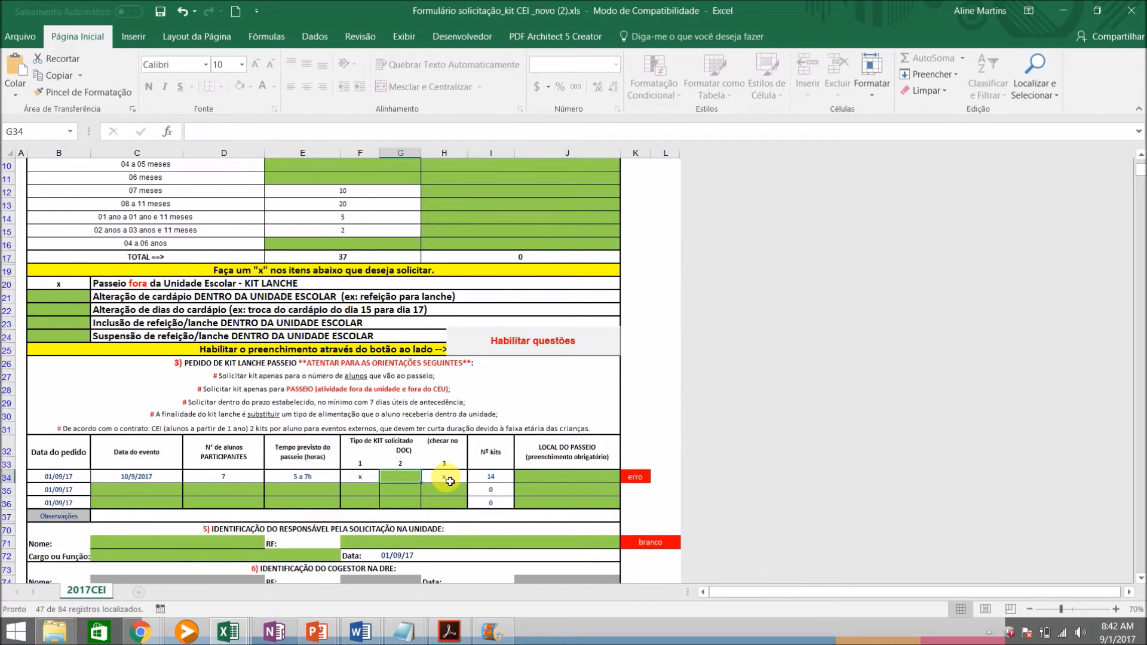
- Enter "museu" as the outing location in the first kit request row
click(557, 480)
text(museu)
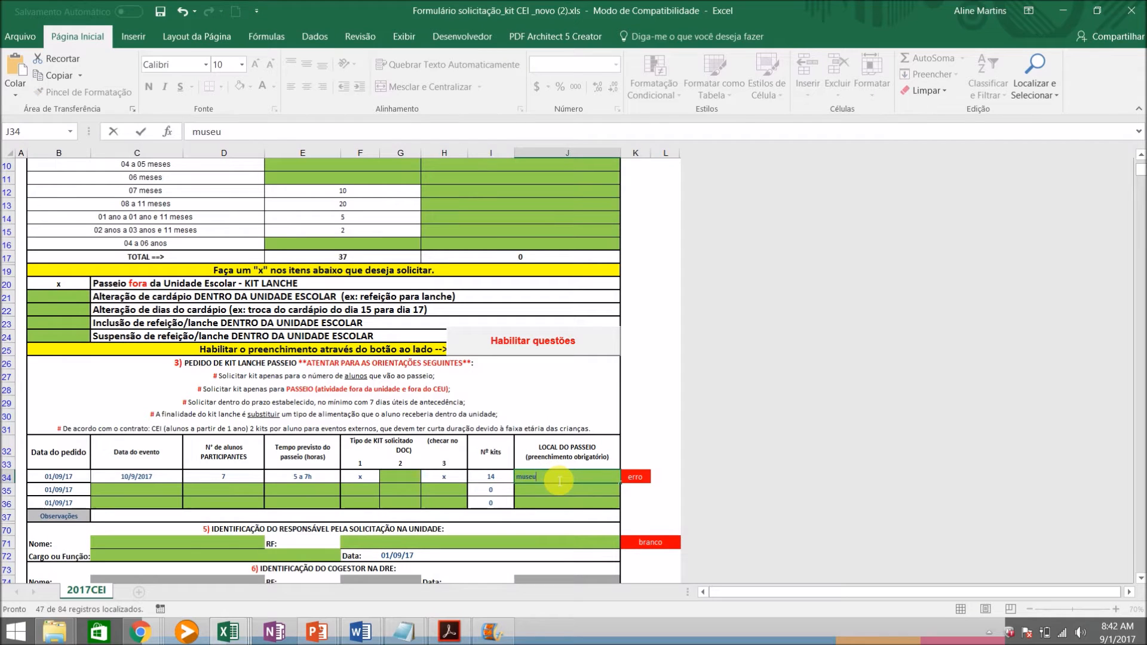
key(Return)
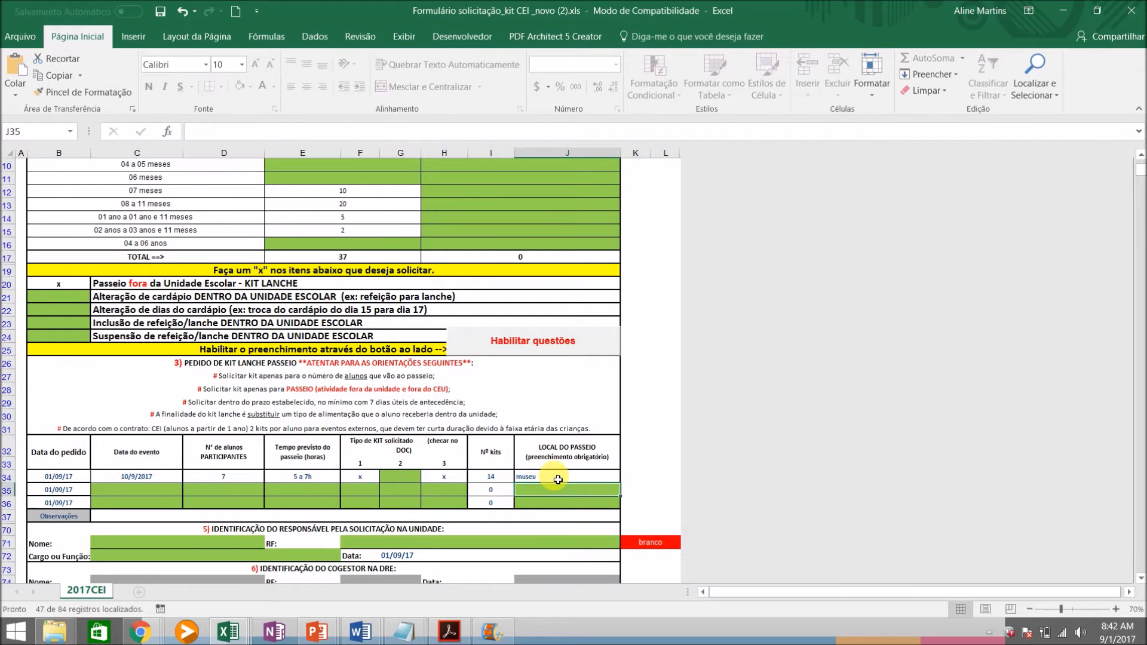
- Clear the kit type 3 mark in the first request row and enter its "x" again
click(462, 482)
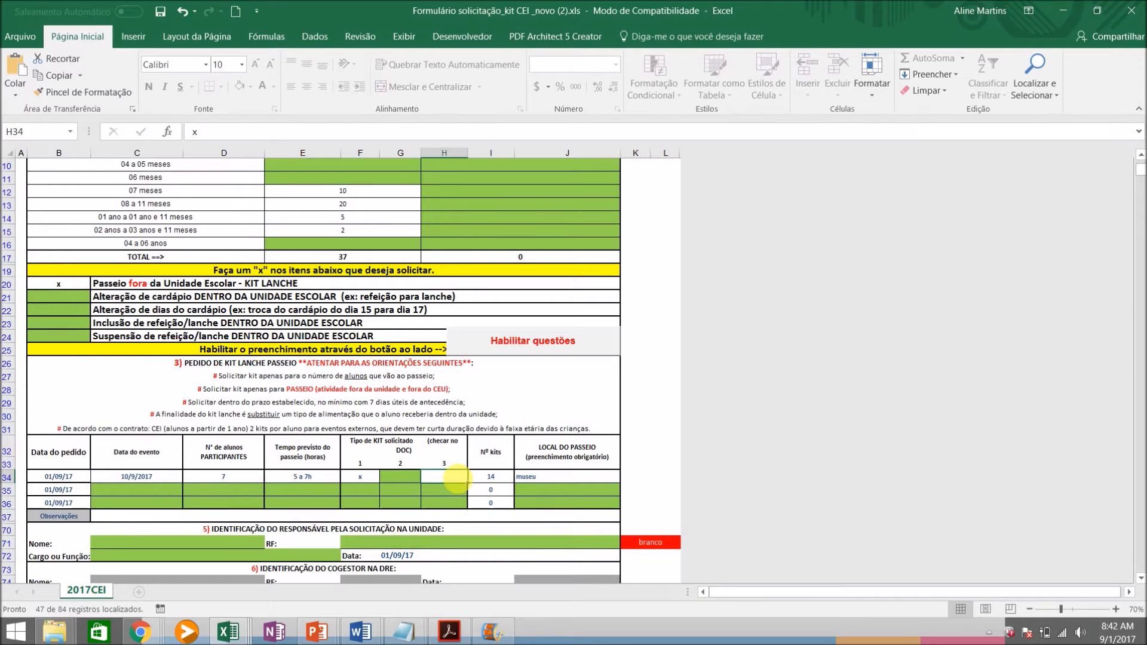
key(Delete)
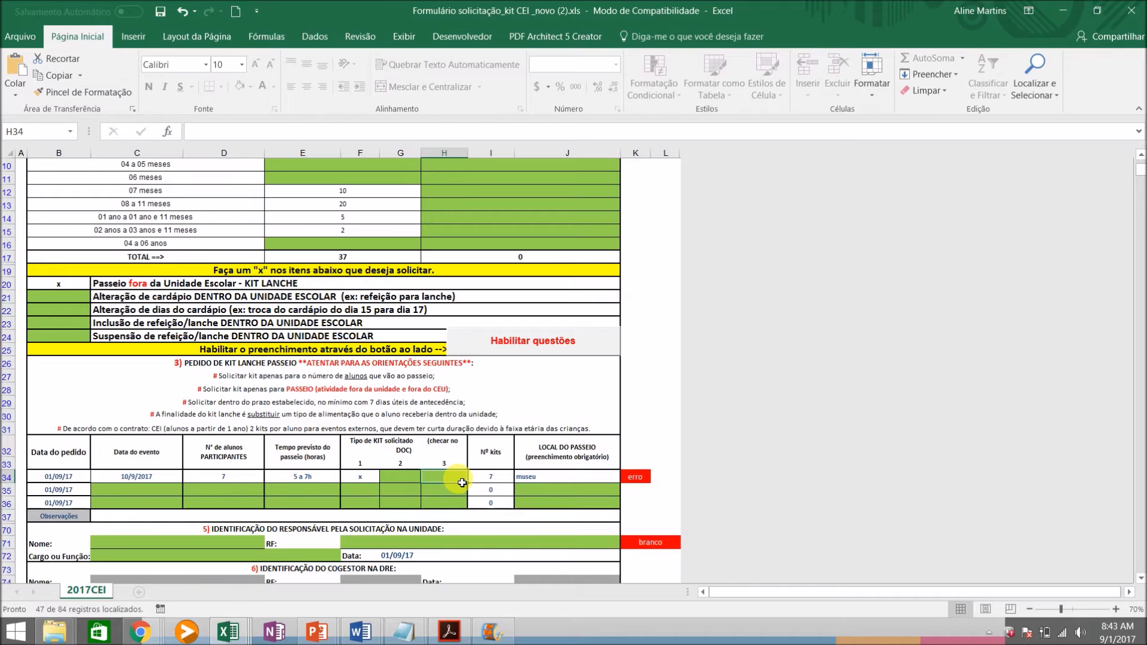
text(x)
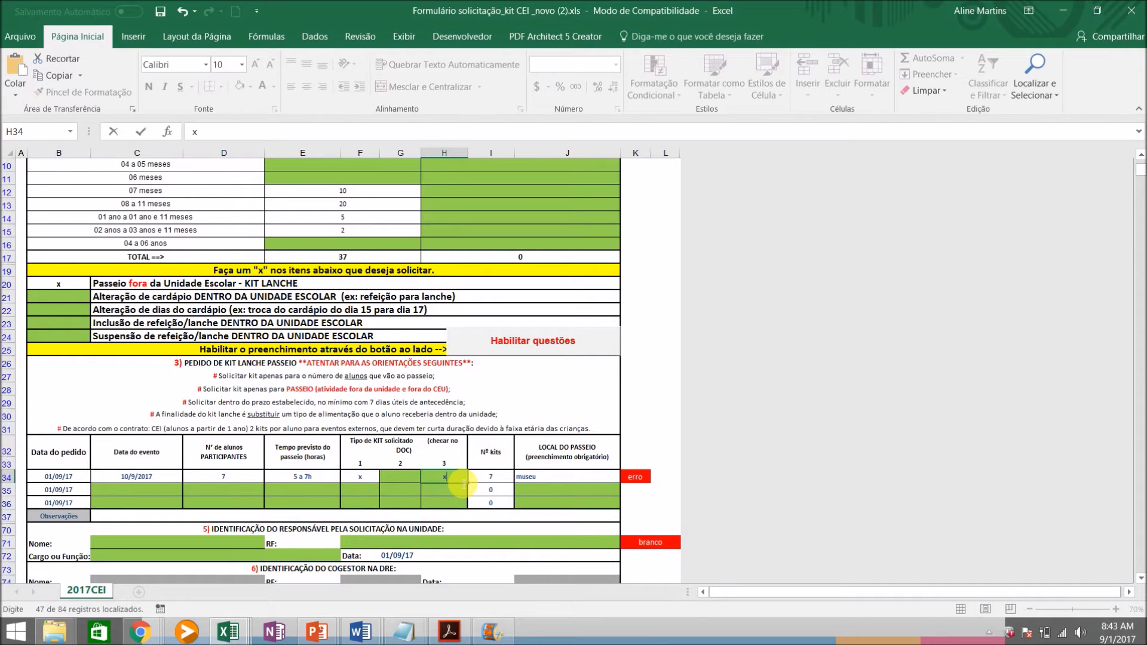
click(458, 491)
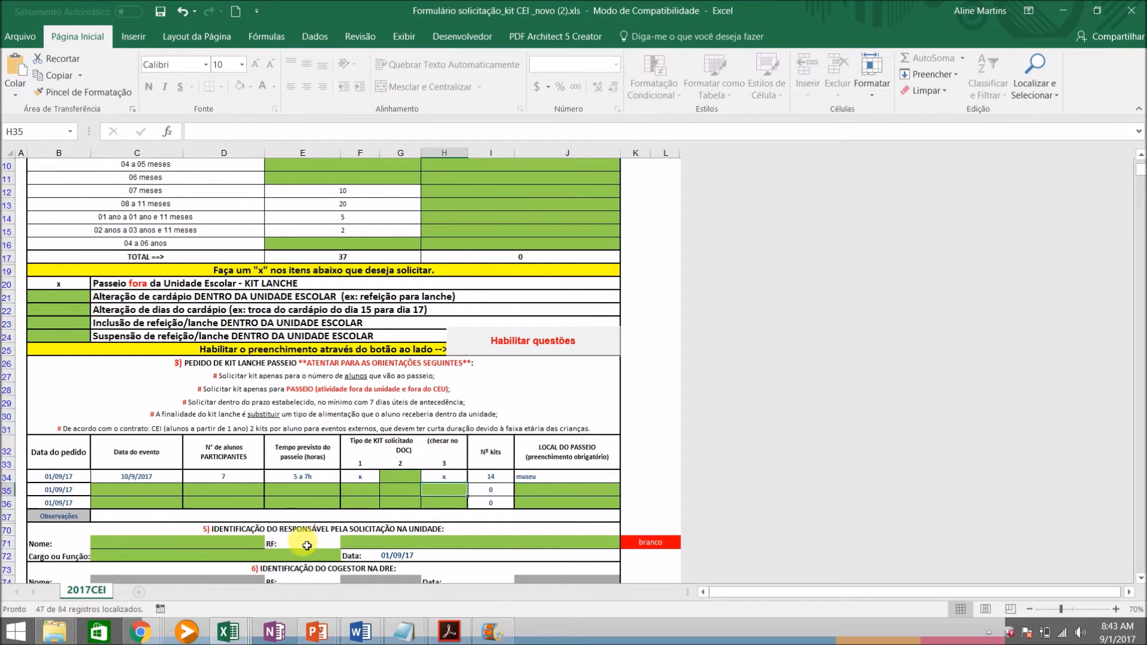
- Enter the responsible person's full name in the Nome field of section 5
click(164, 542)
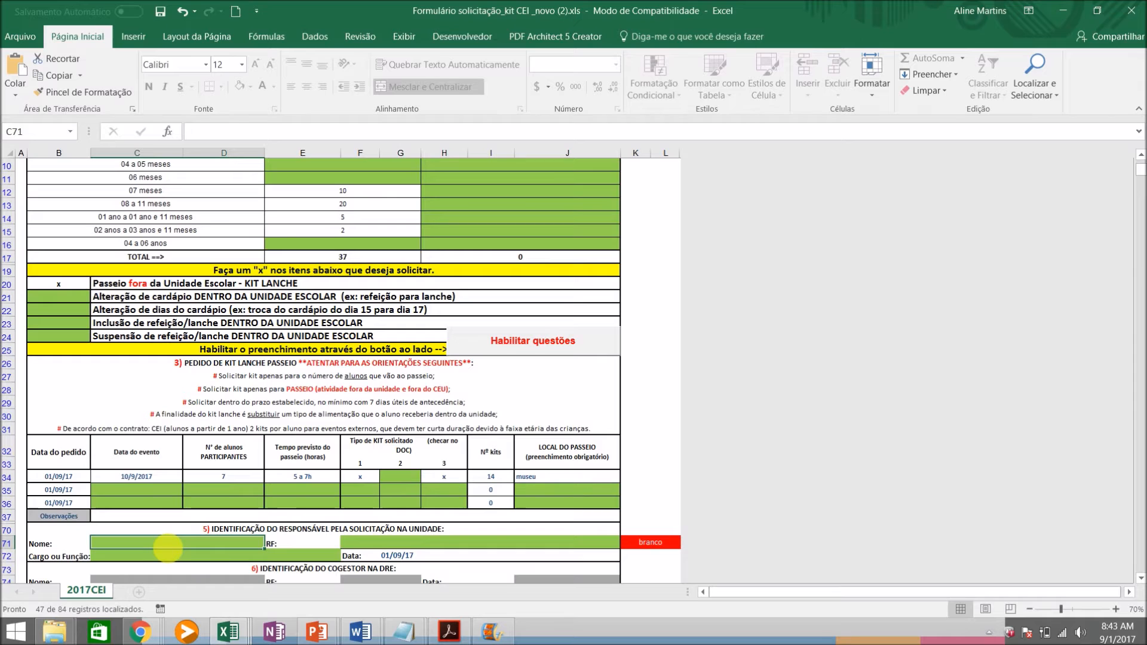
text(Fulanos de)
key(BackSpace)
key(BackSpace)
key(BackSpace)
key(BackSpace)
text(de Tal)
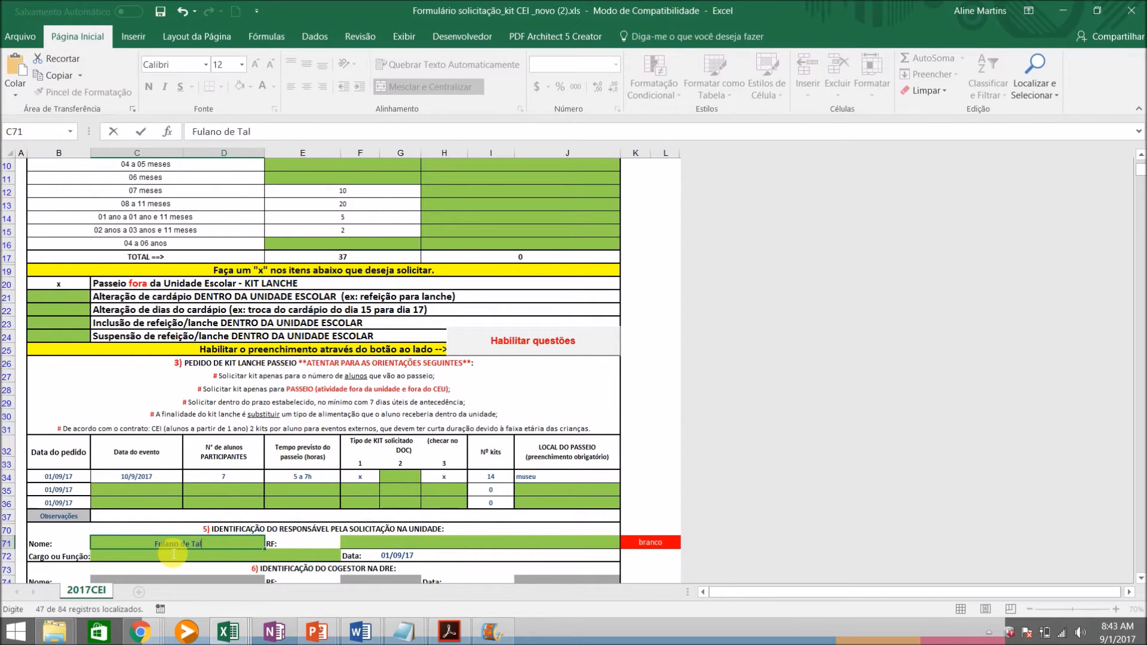
- Fill in the responsible person's RF number and enter "diretor" as Cargo ou Função
click(370, 547)
text(111111)
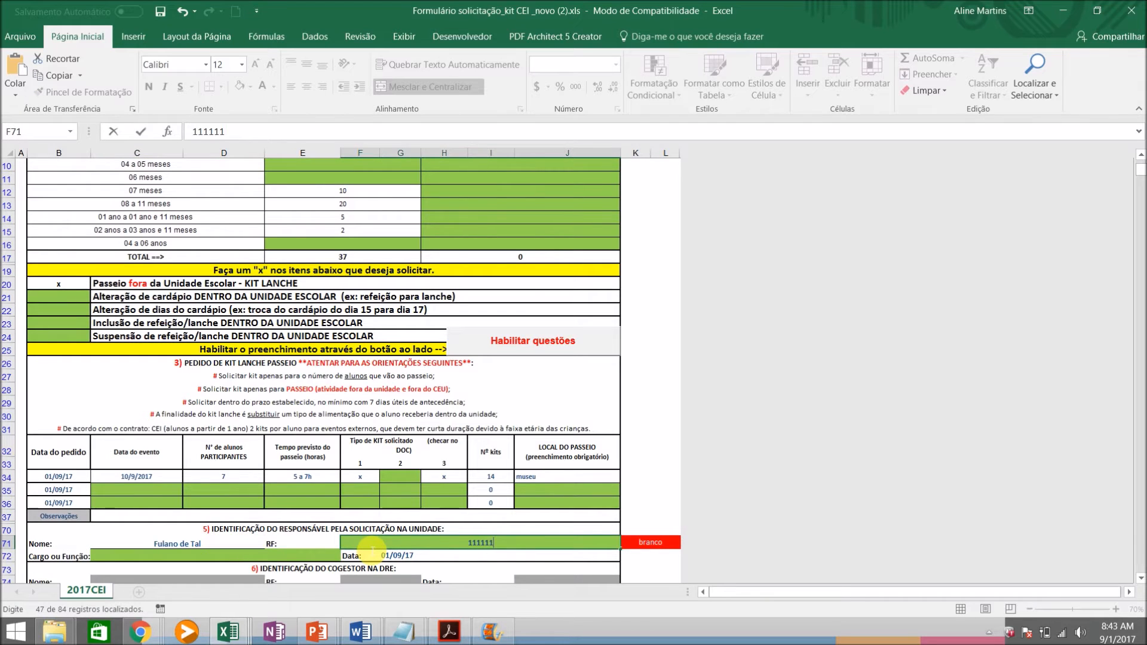
click(314, 559)
text(diretor)
key(Return)
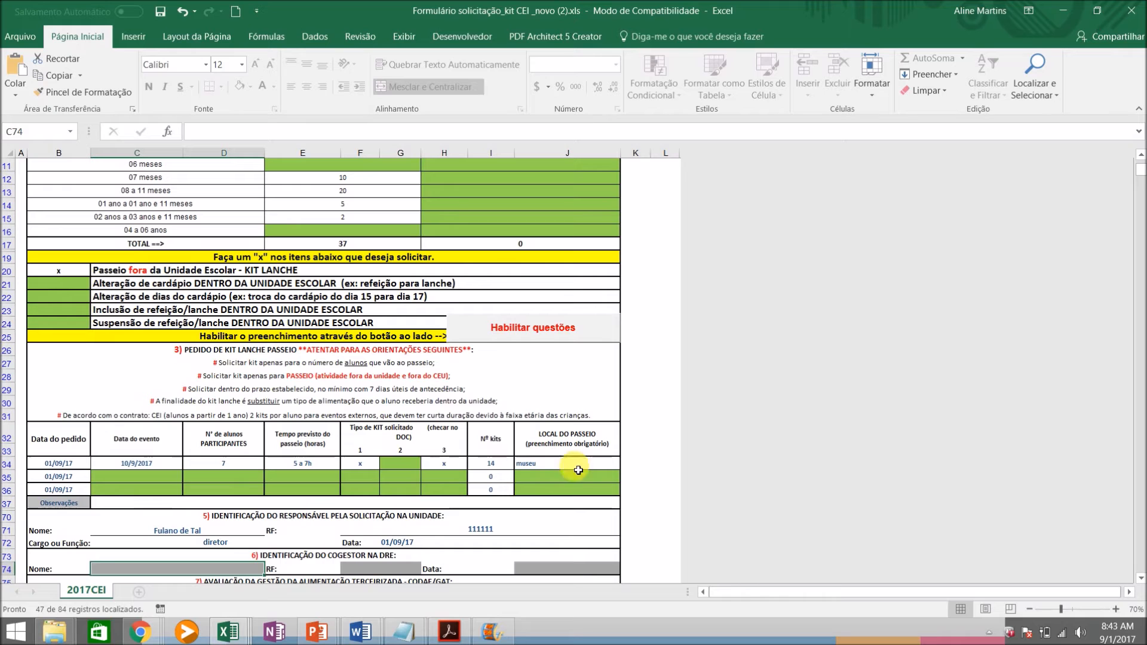
- Mark "Alteração de cardápio DENTRO DA UNIDADE ESCOLAR" with "x" and enable its questions
mouse_move(1131, 174)
mouse_down()
mouse_move(1138, 179)
mouse_move(1140, 163)
mouse_up()
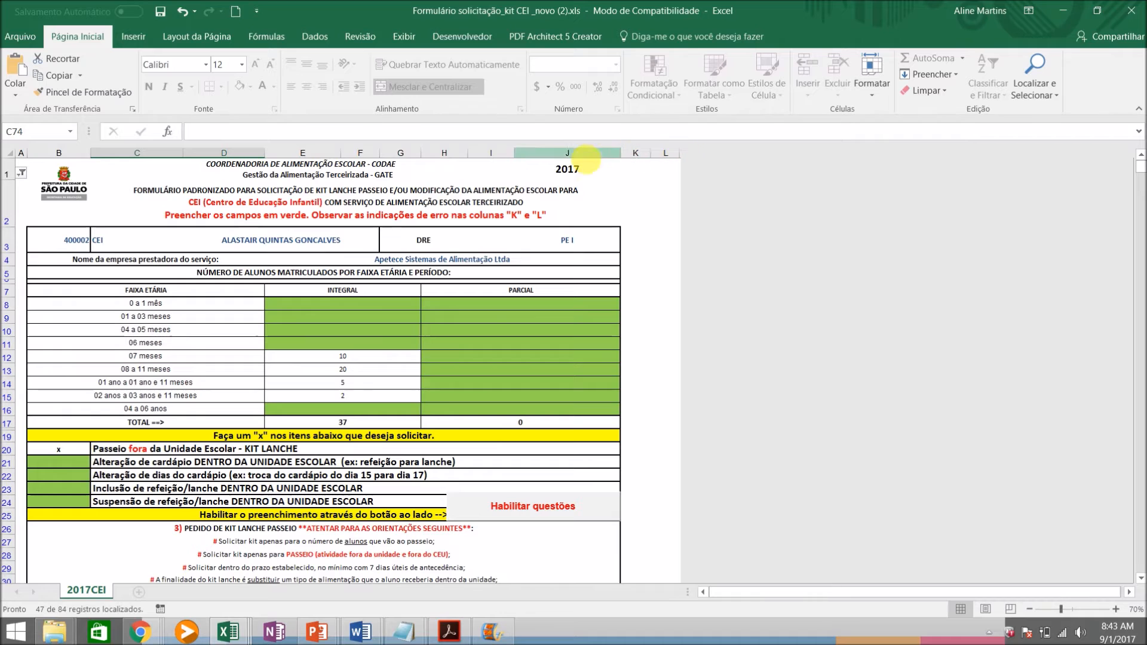
scroll(48, 302, down, 4)
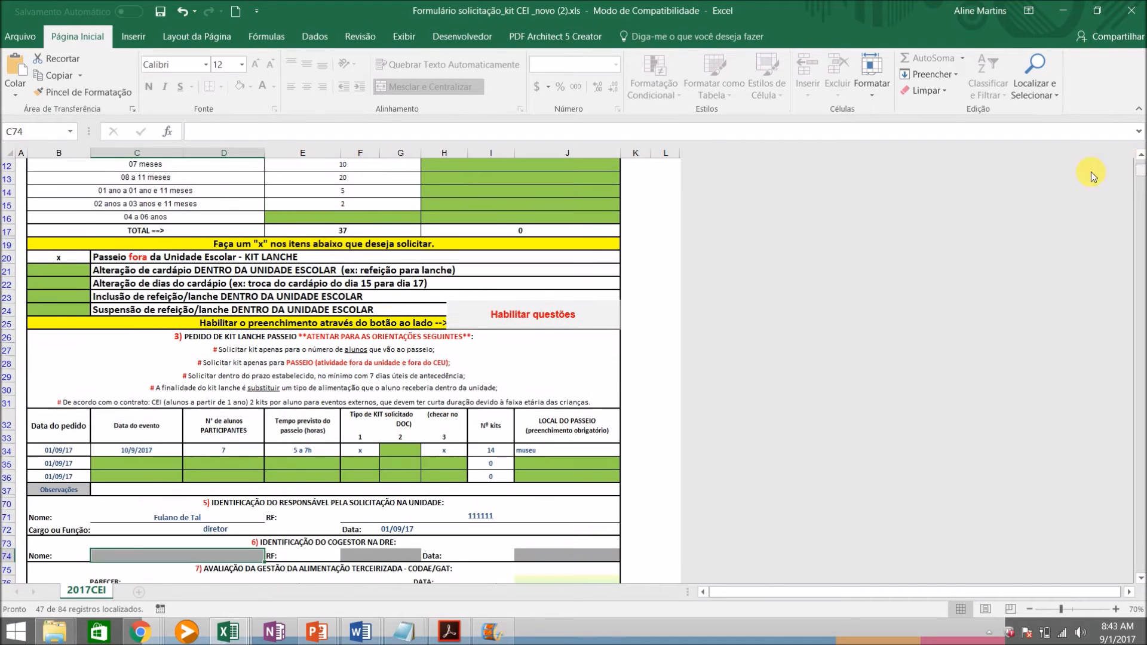
click(66, 280)
text(x)
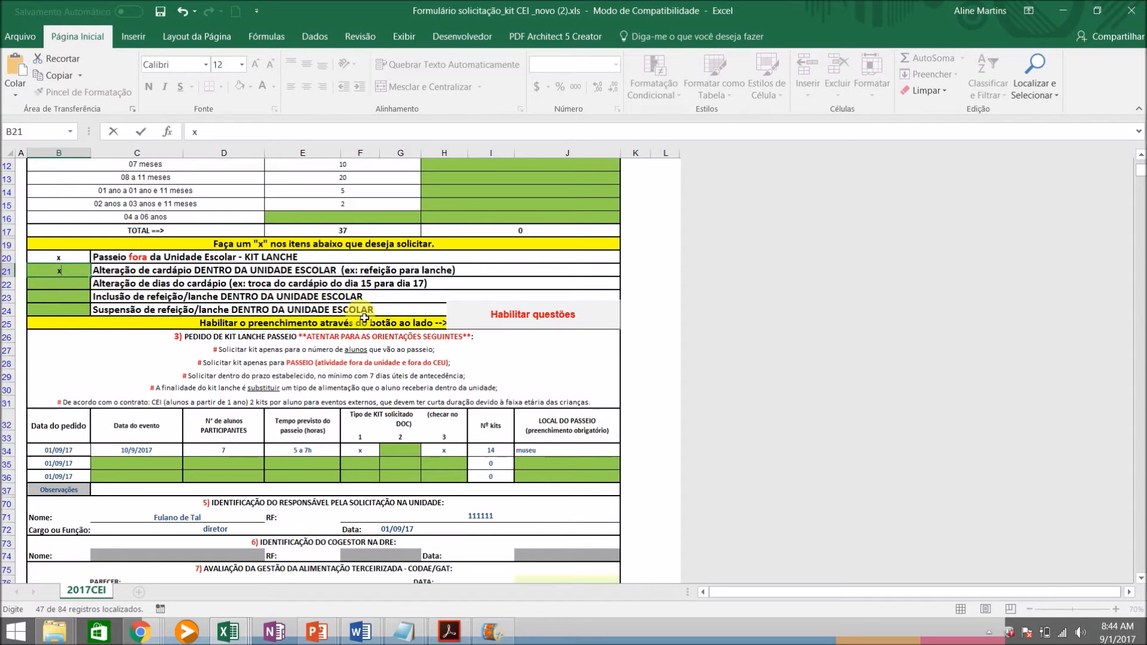
click(91, 297)
click(504, 321)
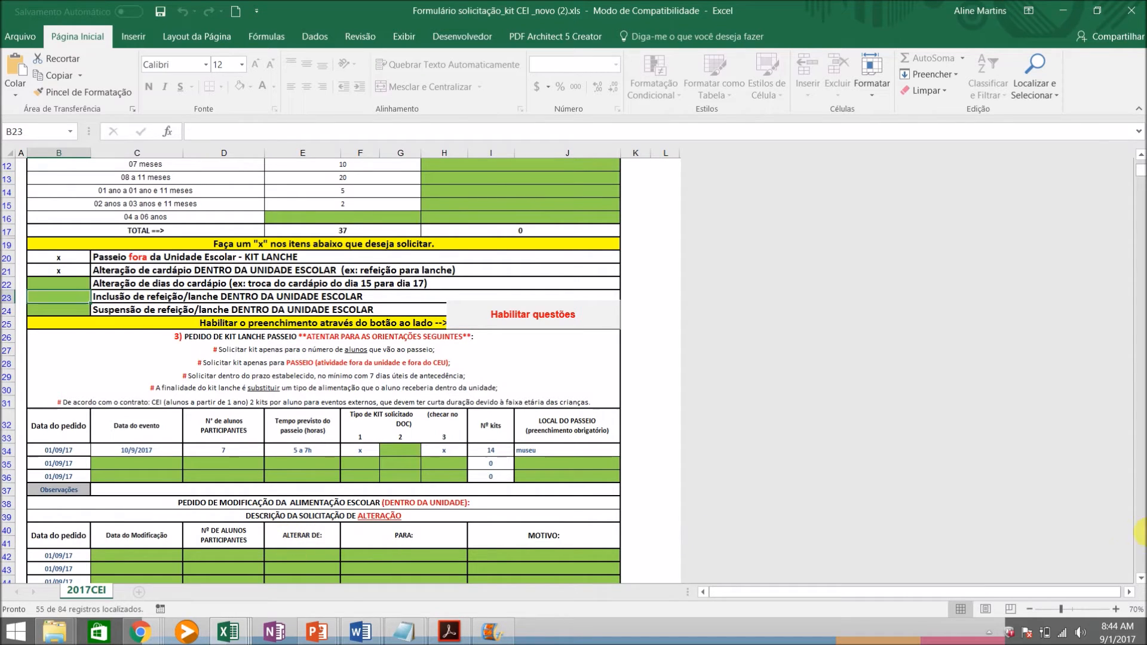
- Enter 10/9 as the Data do Modificação in the first row of the alteration table
click(1140, 577)
click(1141, 578)
click(1141, 578)
click(1141, 577)
click(1141, 578)
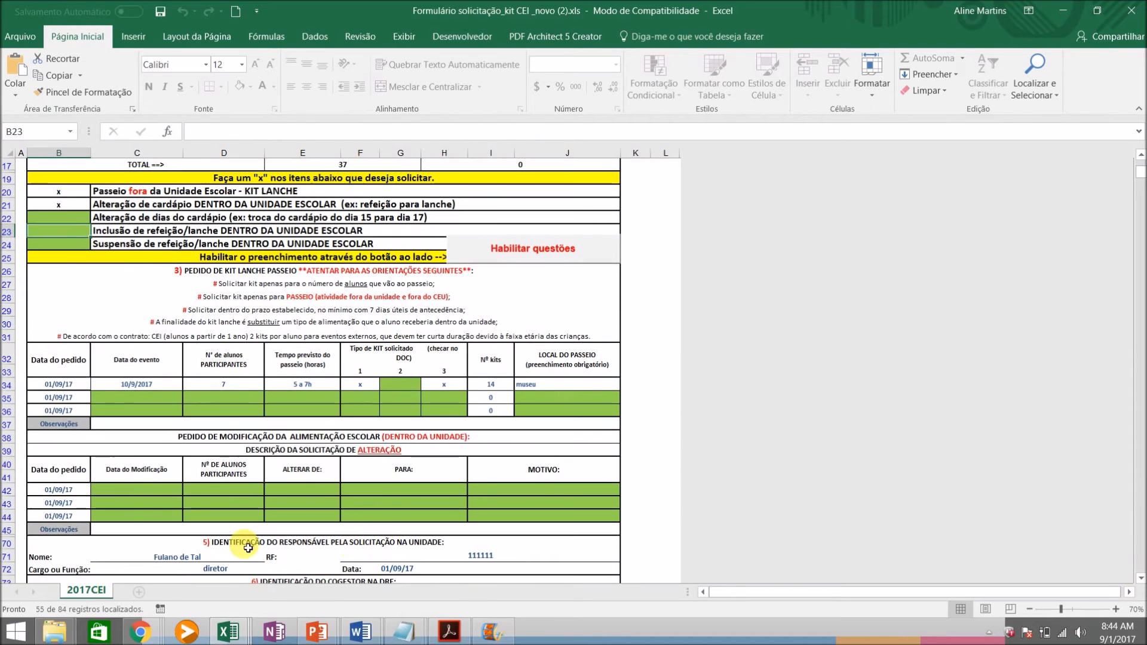
click(115, 494)
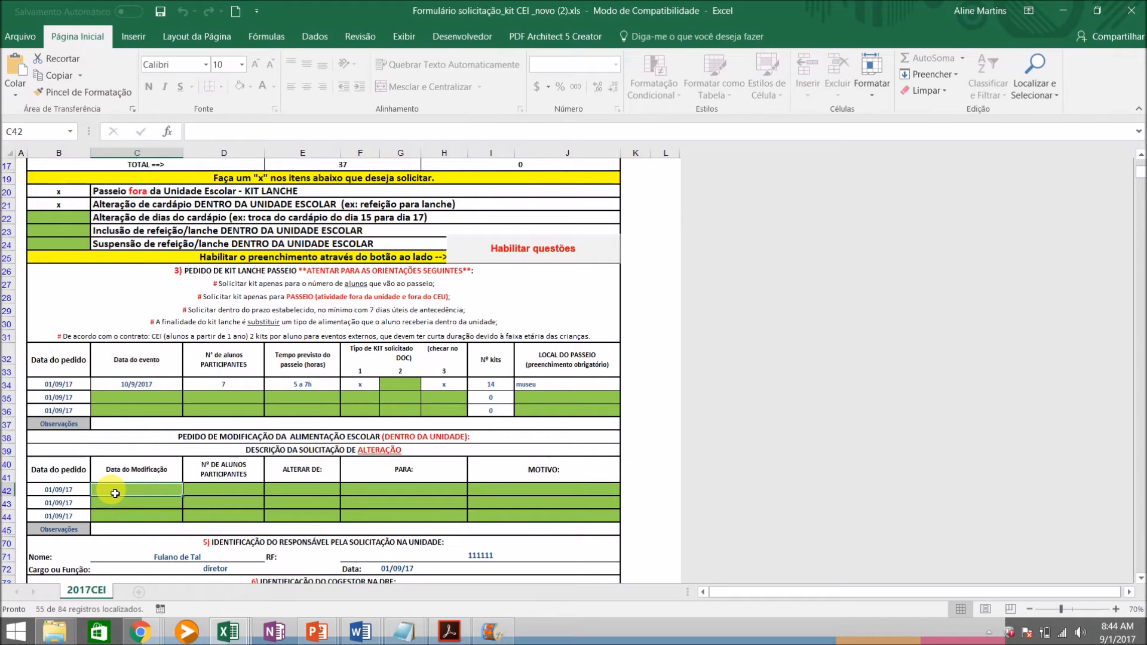
text(10/9)
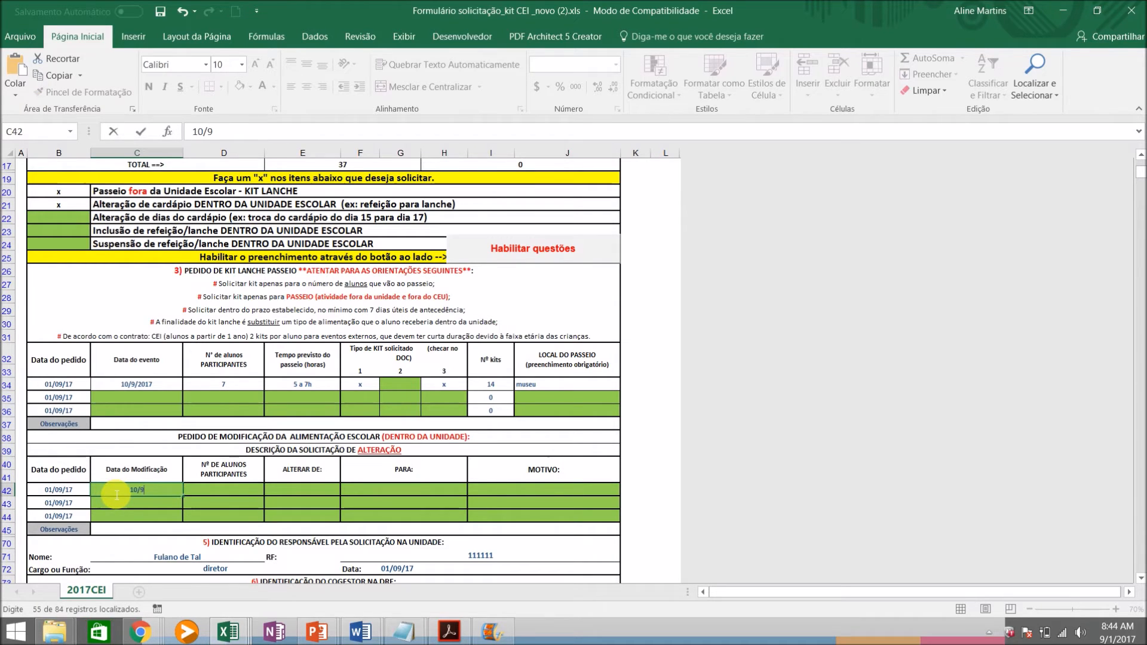
key(Tab)
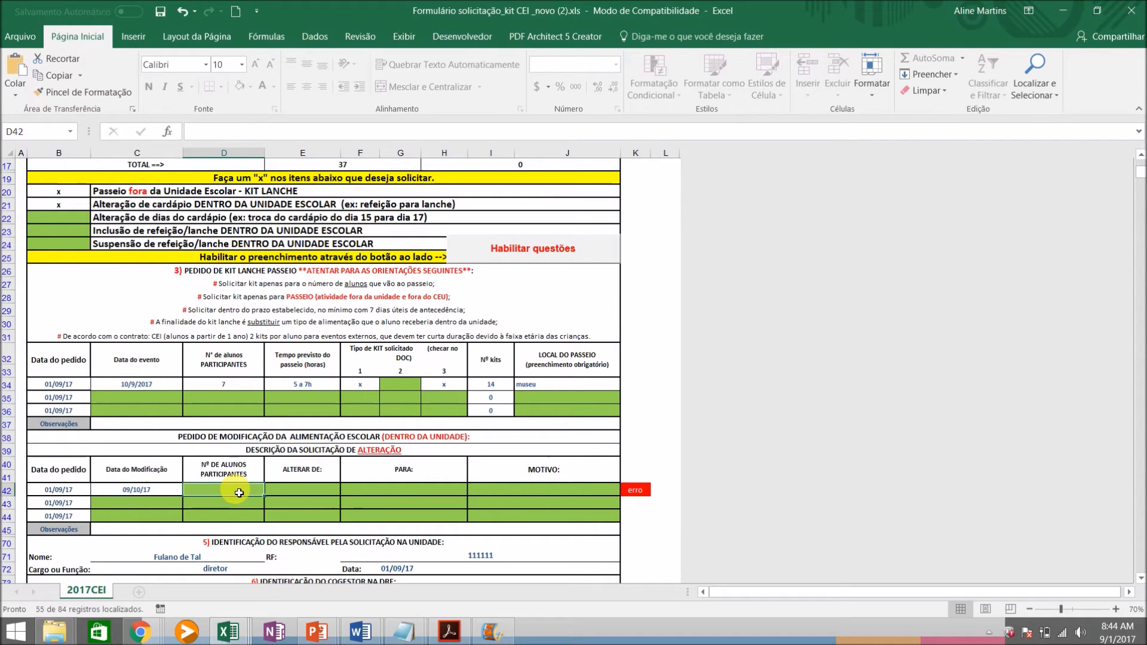
- Try to enter 30 participating students in the first alteration row
text(30)
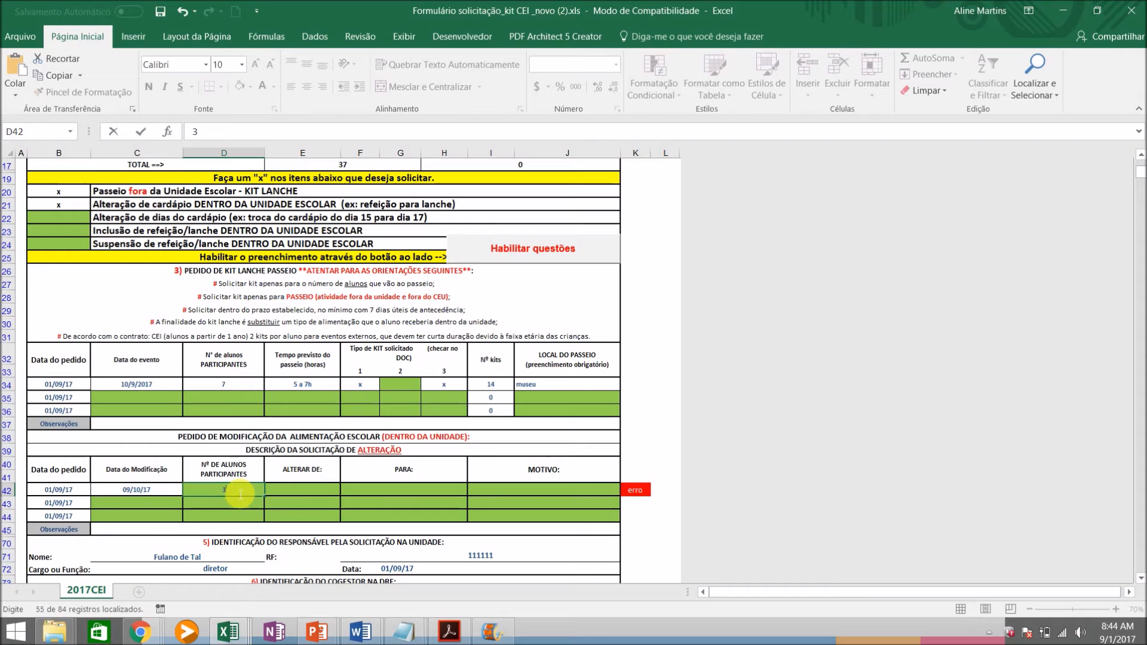
key(Return)
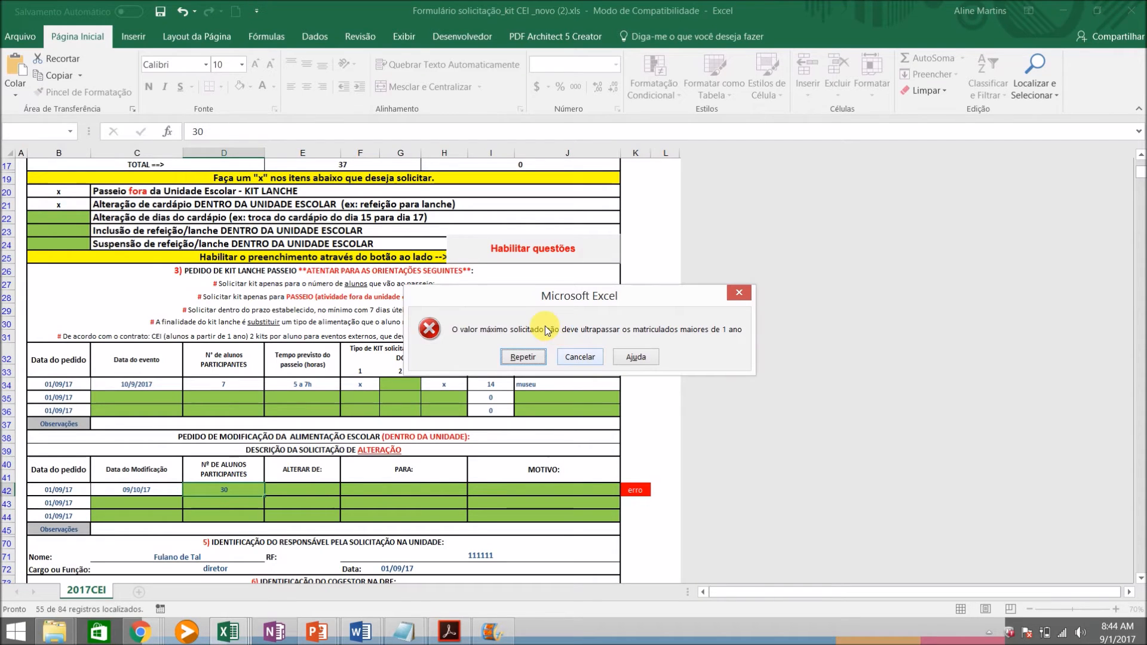
click(572, 361)
- Enter 7 participating students and set the meal change from ALMOÇO (A) to LANCHE (L) in the first alteration row
text(7)
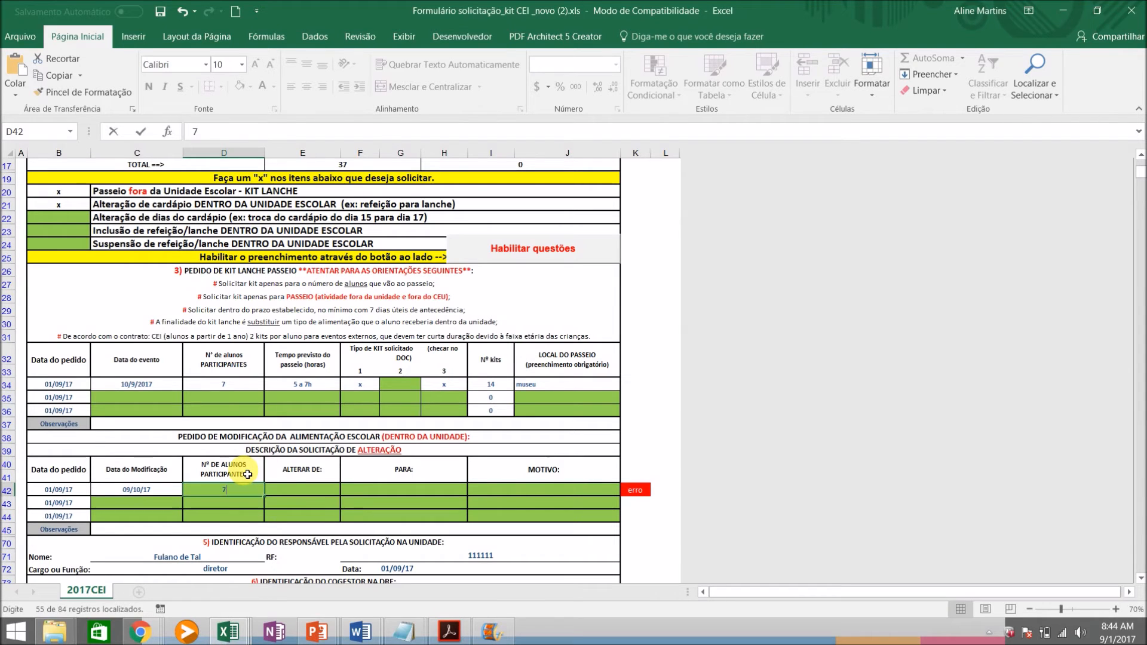
key(Tab)
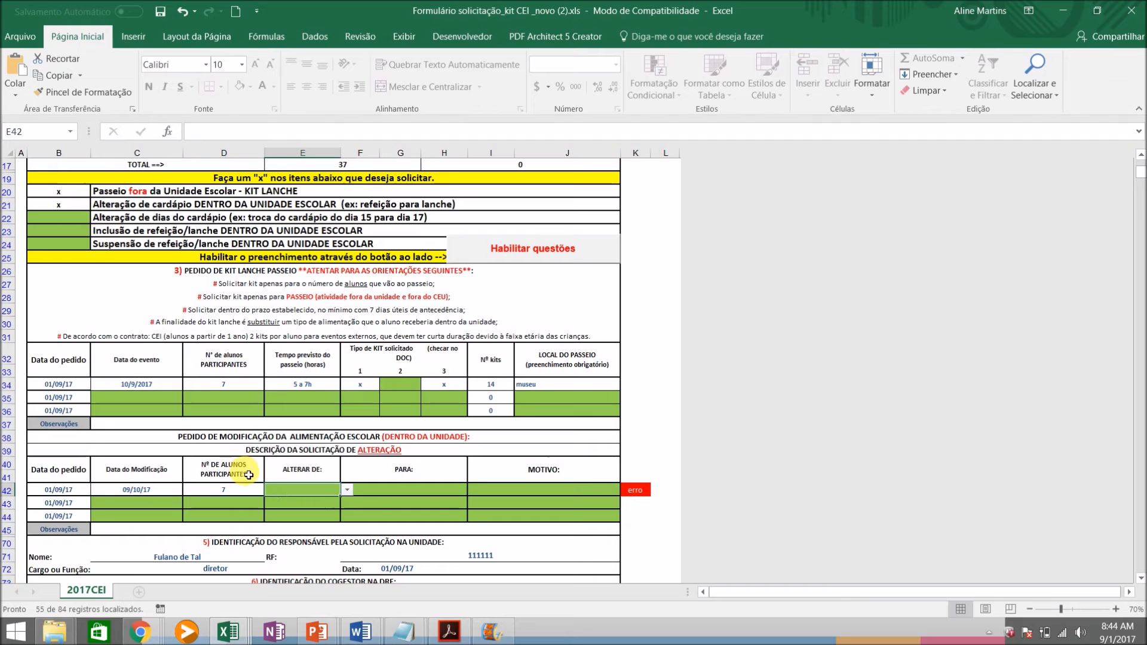
click(347, 491)
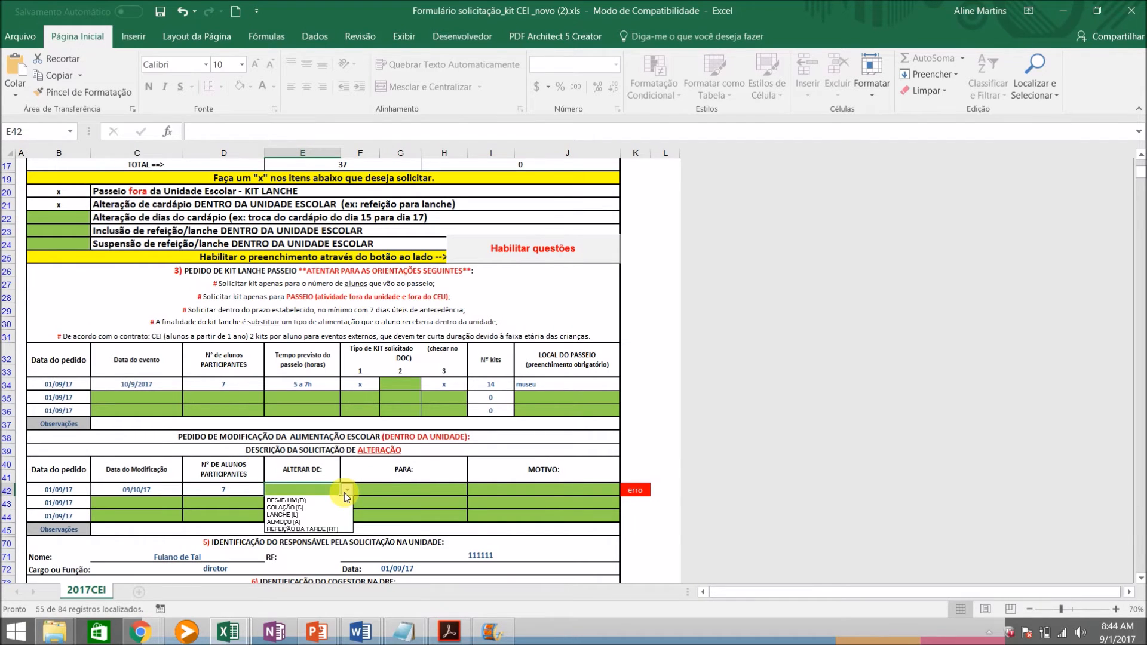
click(316, 522)
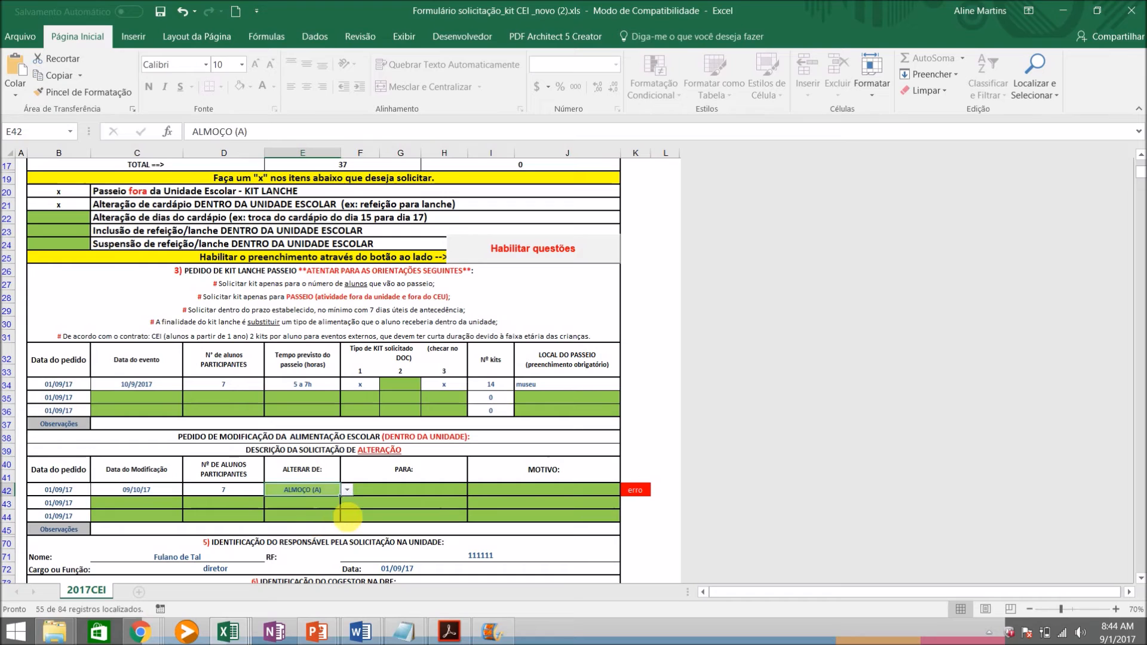
click(457, 491)
click(473, 490)
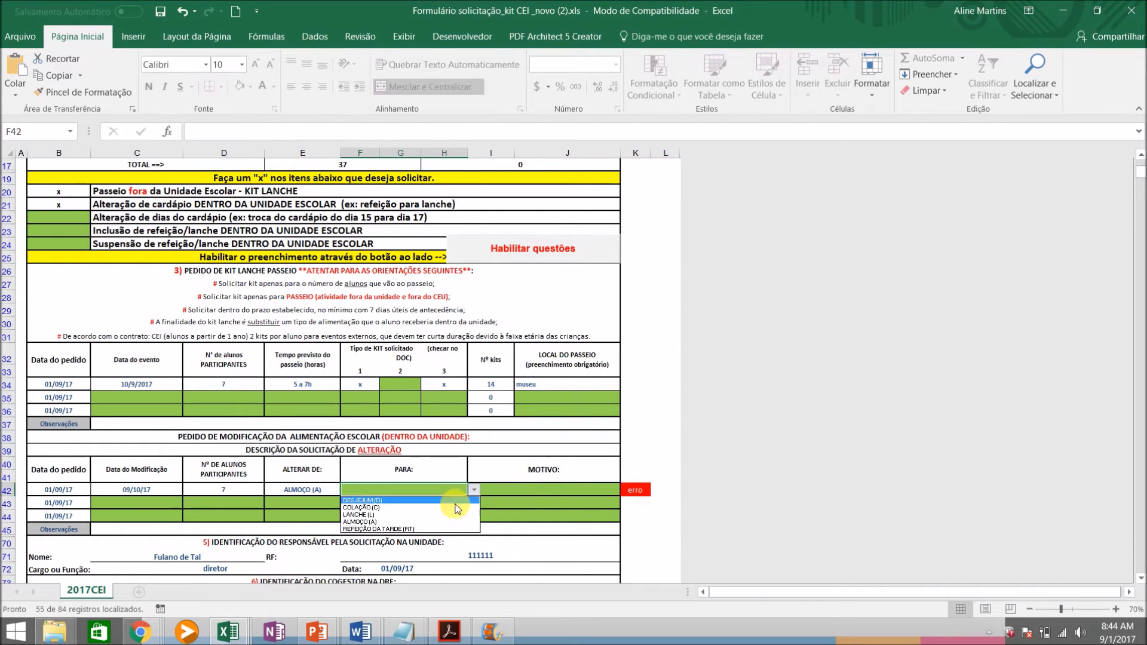
click(433, 515)
- Choose "ANIVERSÁRIANTES DO MÊS" as the reason in the first alteration row
click(520, 496)
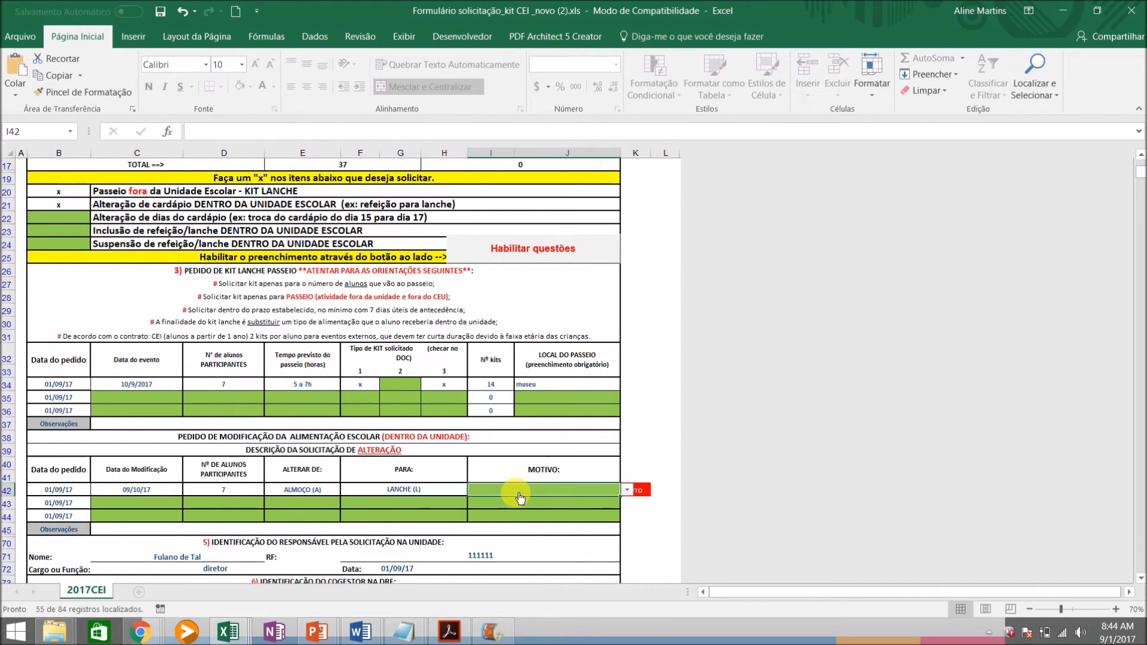
click(627, 490)
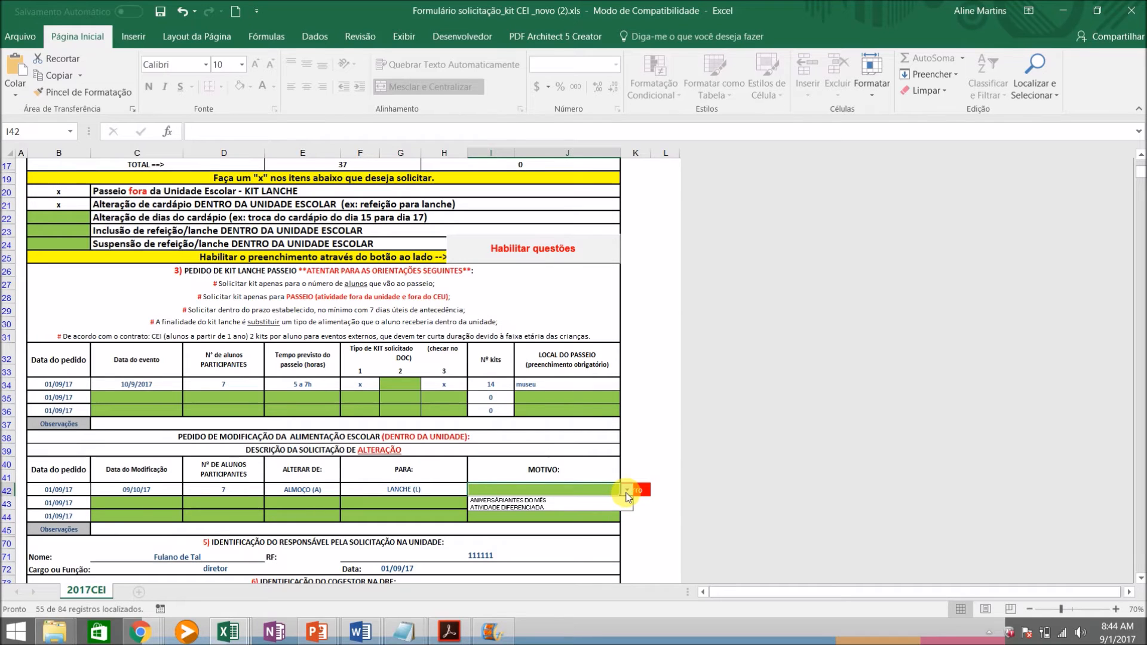
click(588, 499)
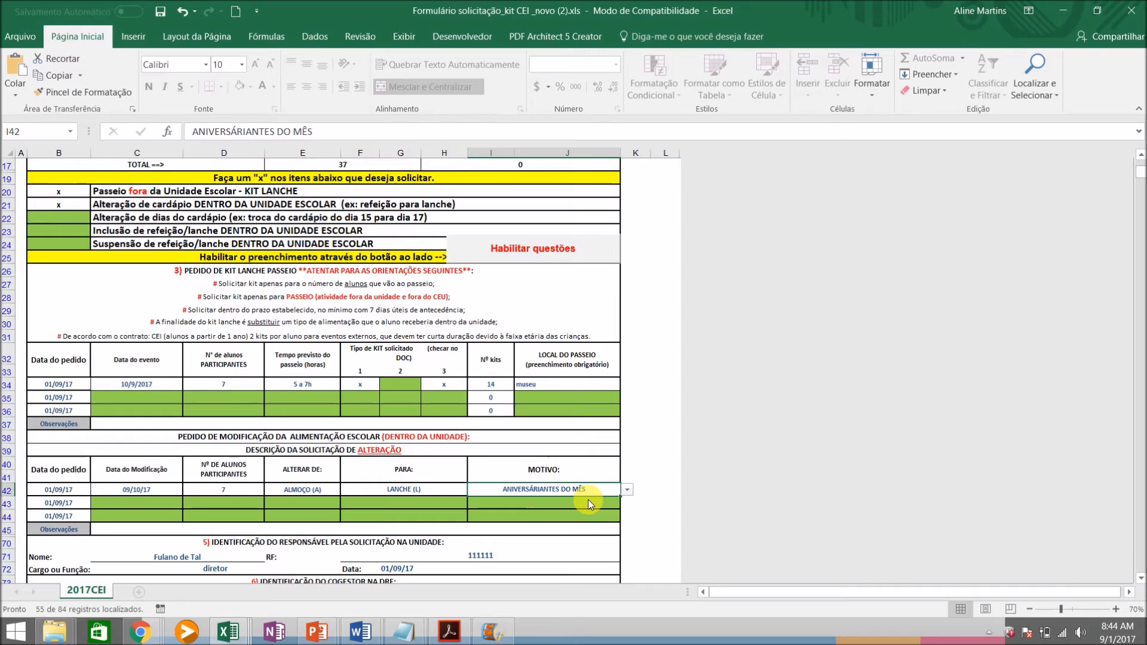
- Mark "Alteração de dias do cardápio" with "x" and enable its questions
click(71, 216)
text(x)
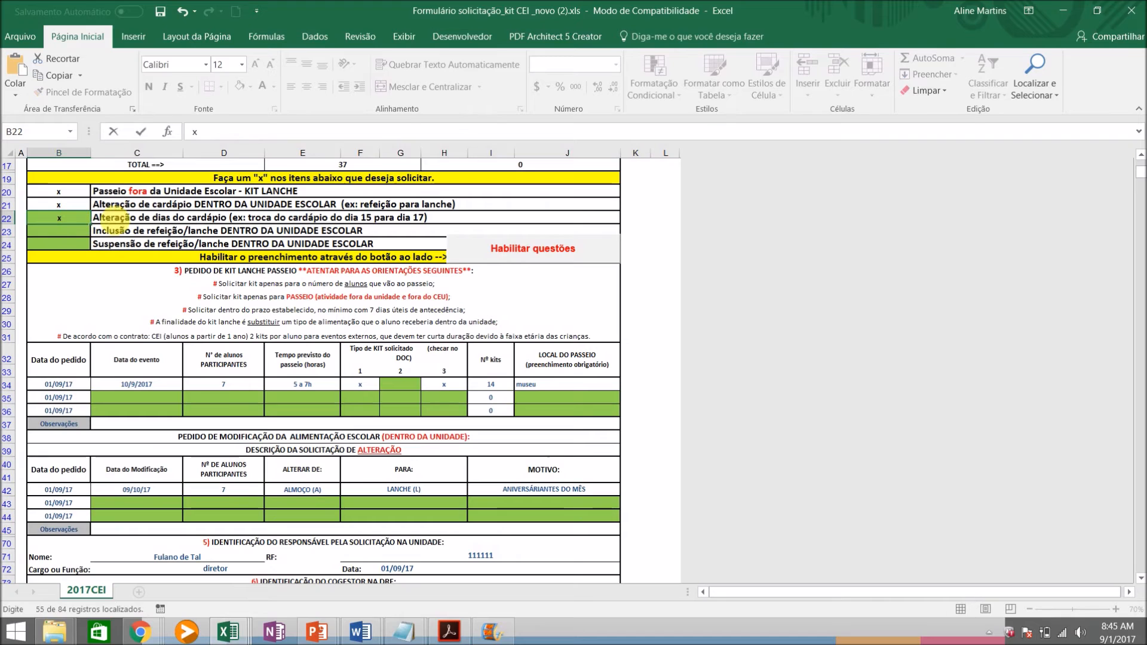
click(520, 250)
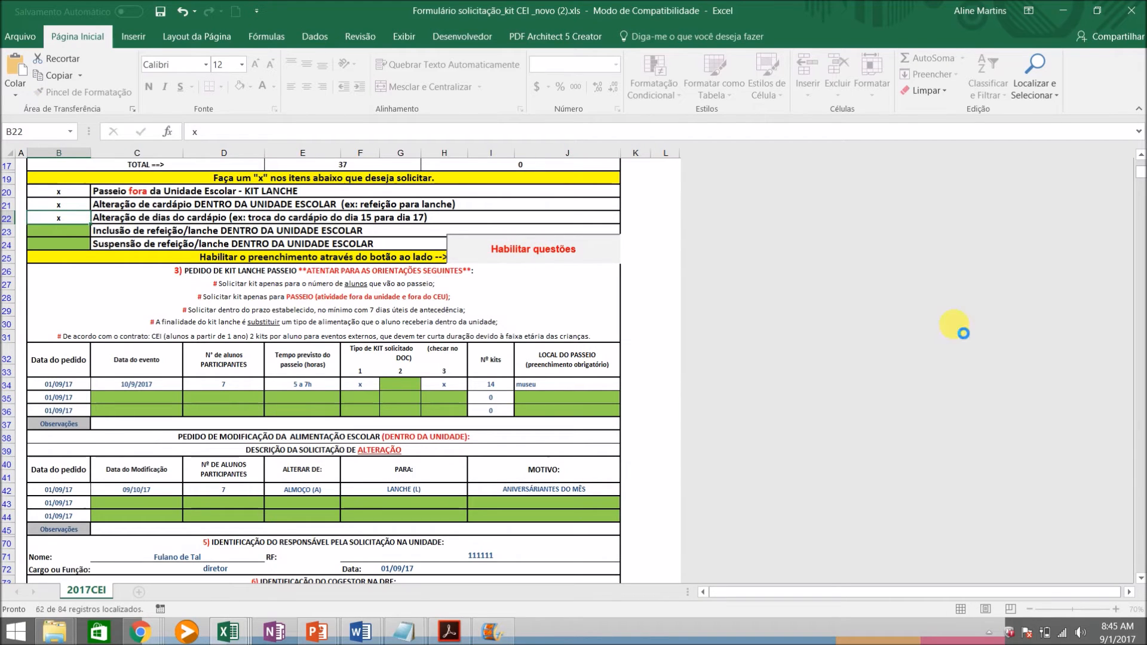
- Fill the first menu substitution row with original day 12/9, replacement day 15/9 and reason "atividade pedagógica"
scroll(1141, 578, down, 3)
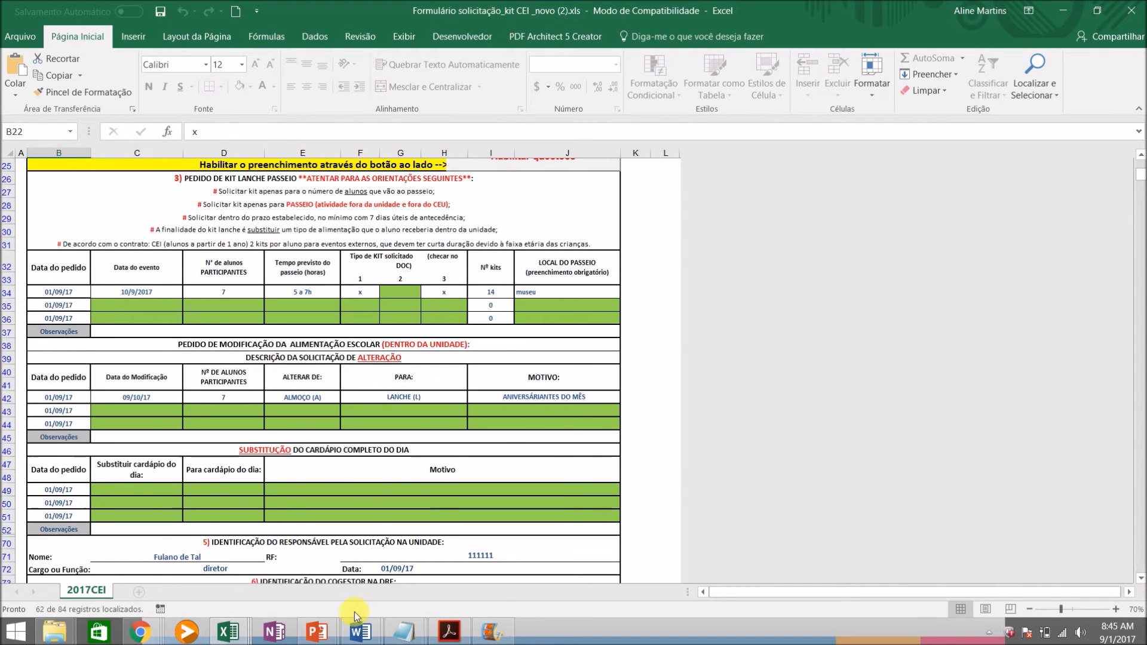
click(156, 496)
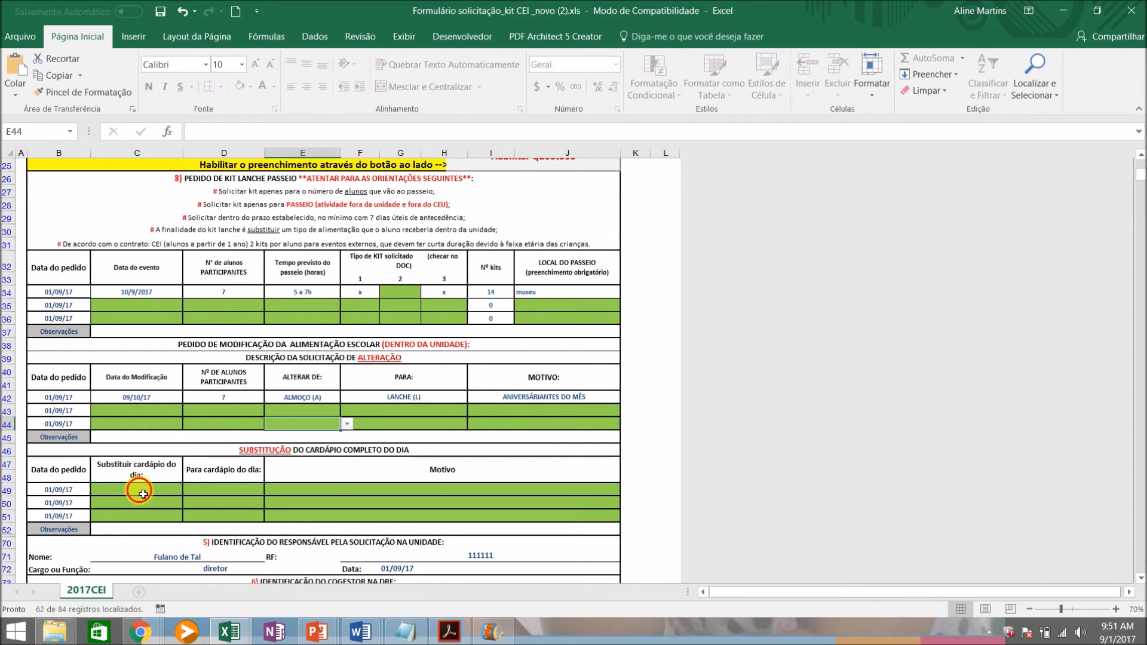
click(143, 495)
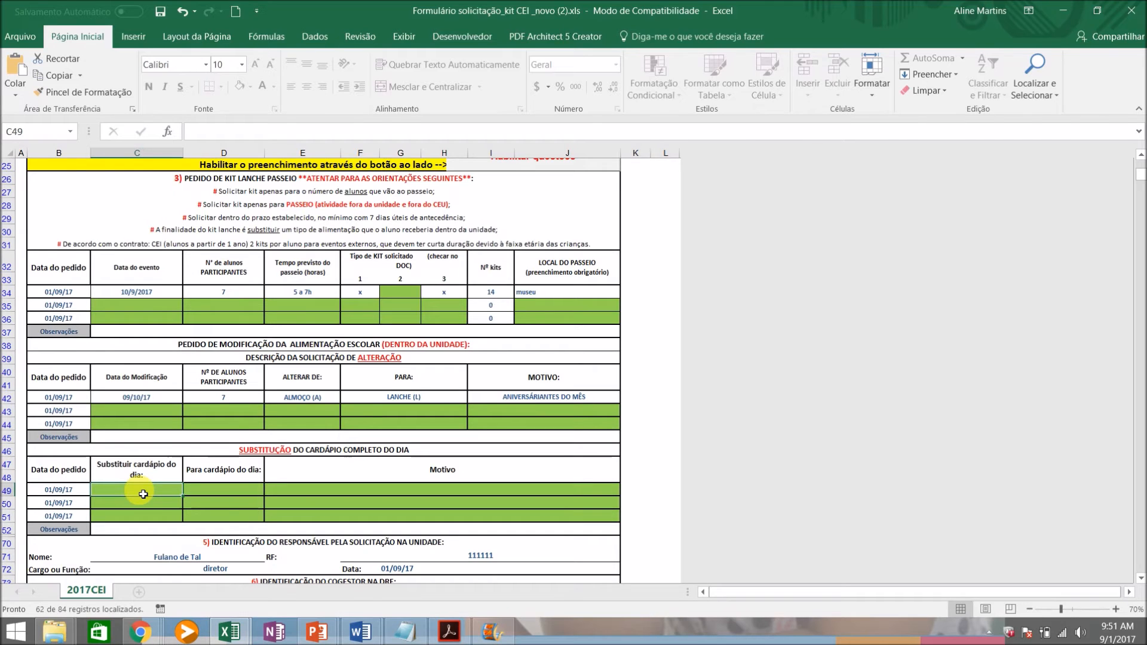
text(12/9)
key(Tab)
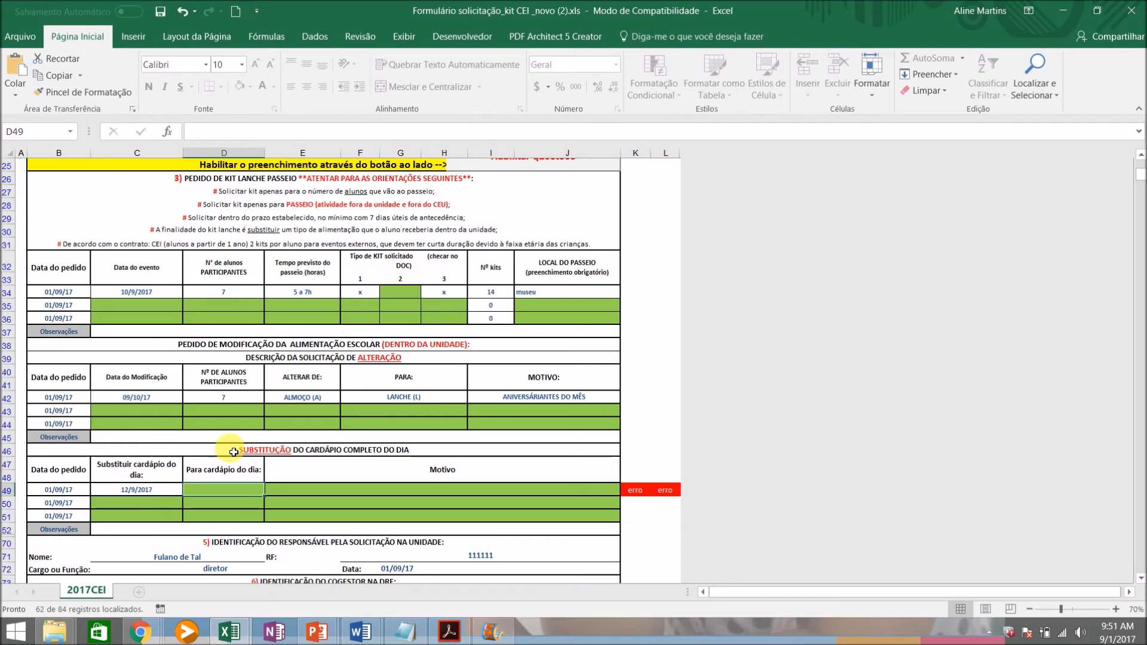
text(15/9)
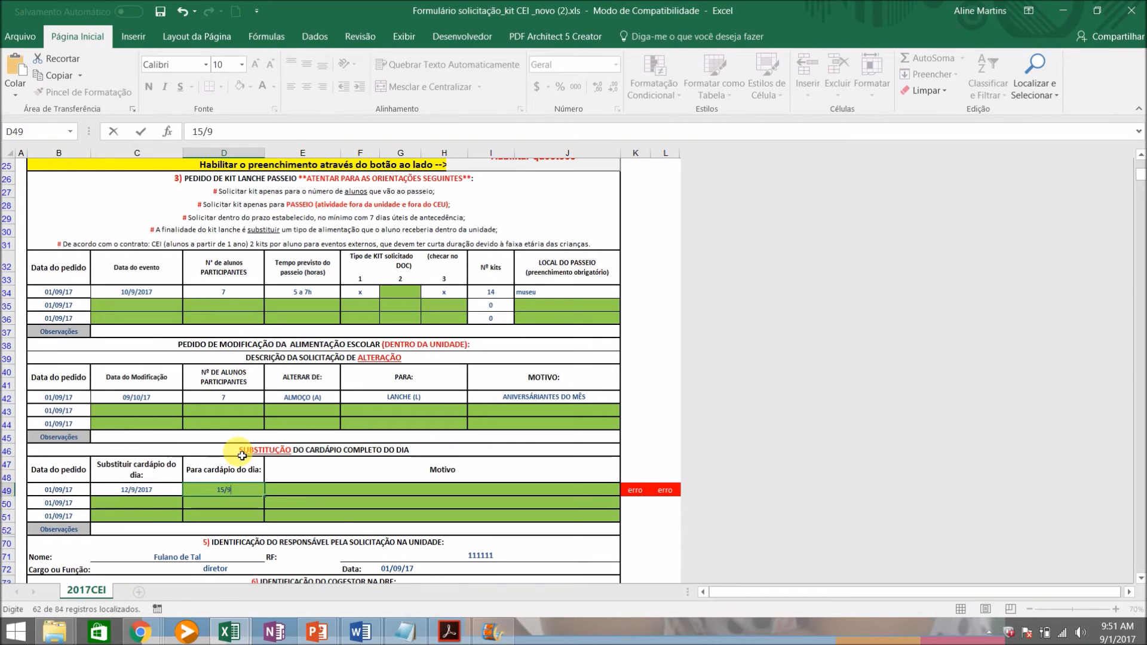
key(Tab)
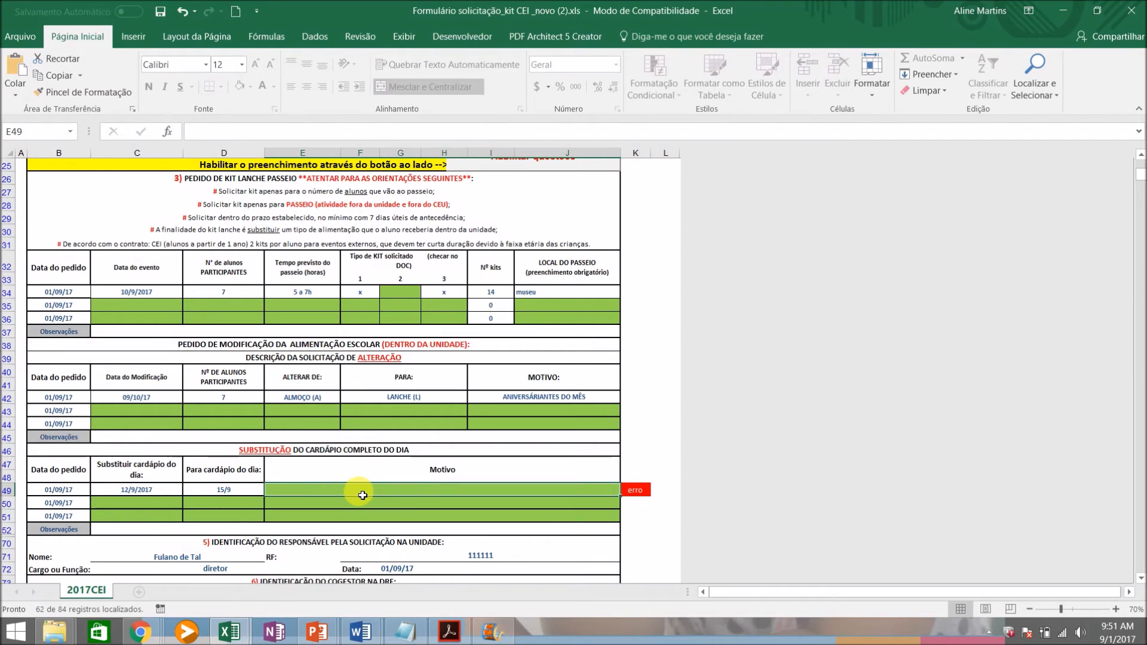
text(atividade pedagógica)
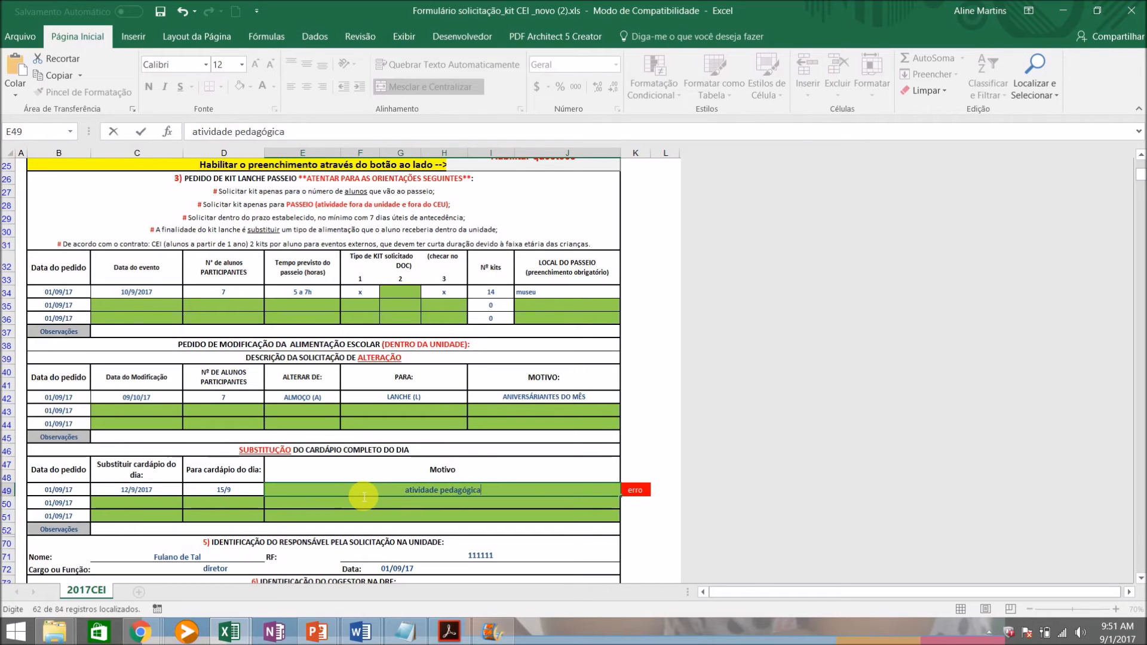
key(Return)
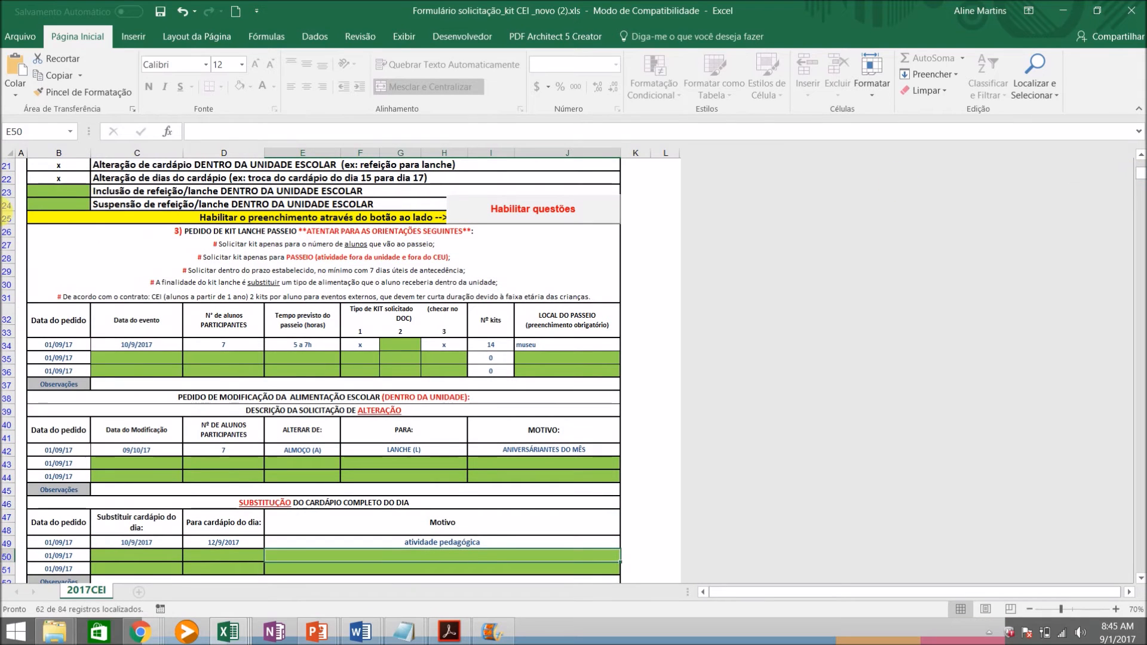
- Mark "Inclusão de refeição/lanche DENTRO DA UNIDADE ESCOLAR" with "x" and enable its questions
click(67, 194)
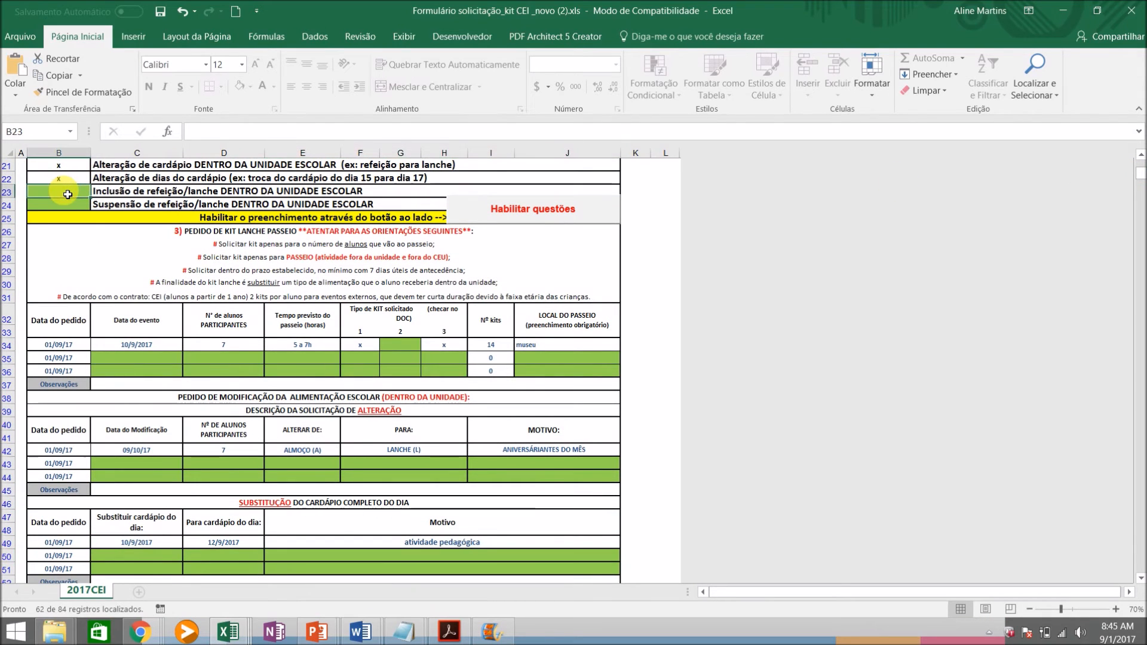
text(x)
key(Return)
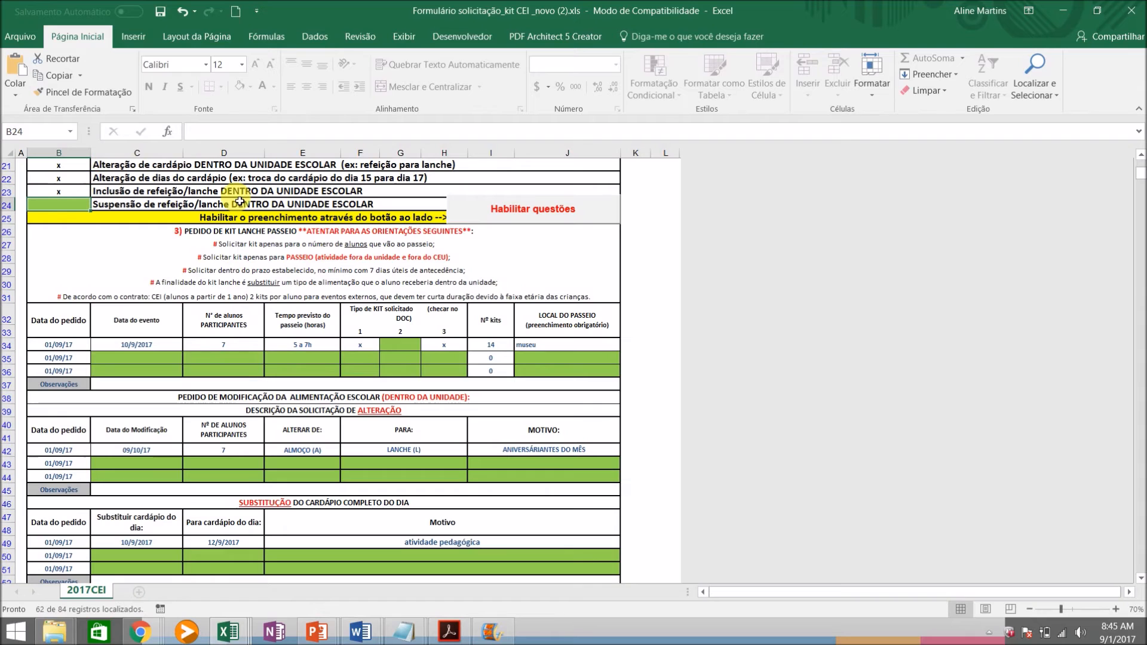
click(572, 206)
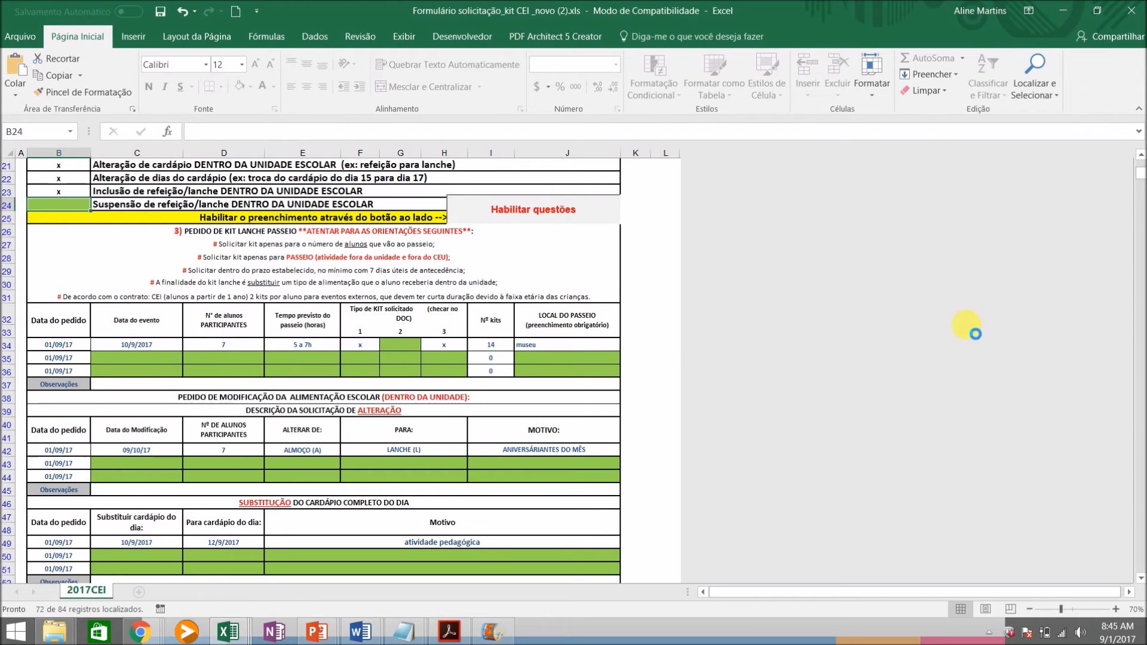
- Enter 05/09/17 as the suspension date in the first row of the meal suspension section
click(1141, 578)
click(1141, 578)
click(1141, 579)
click(1141, 578)
scroll(1141, 579, down, 4)
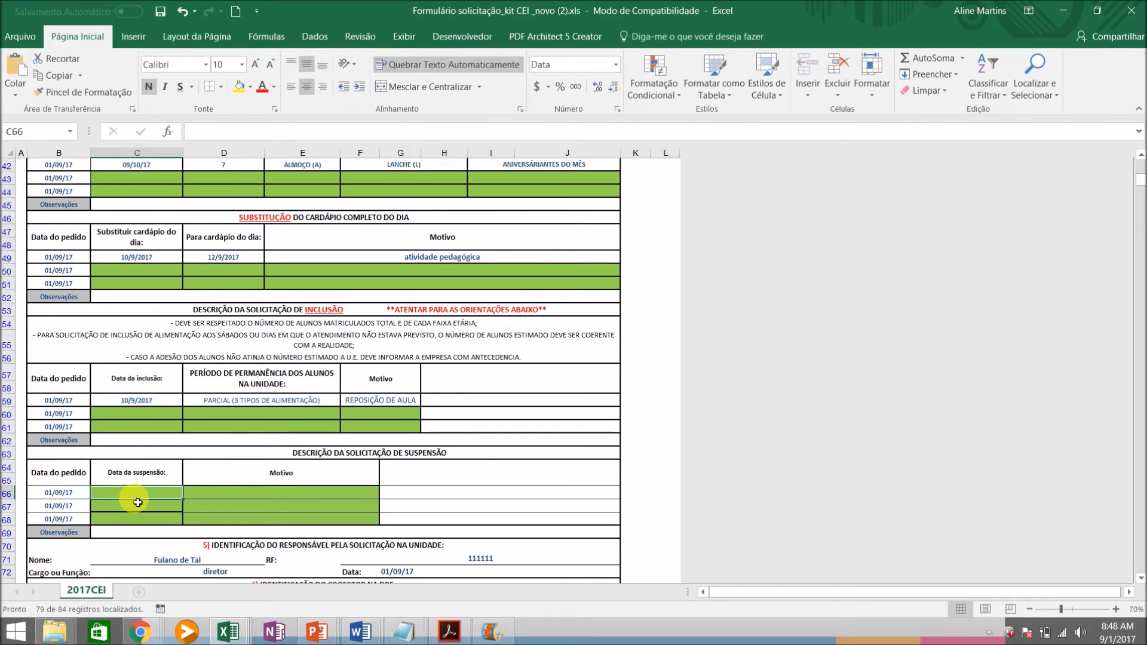
text(9/5)
key(Return)
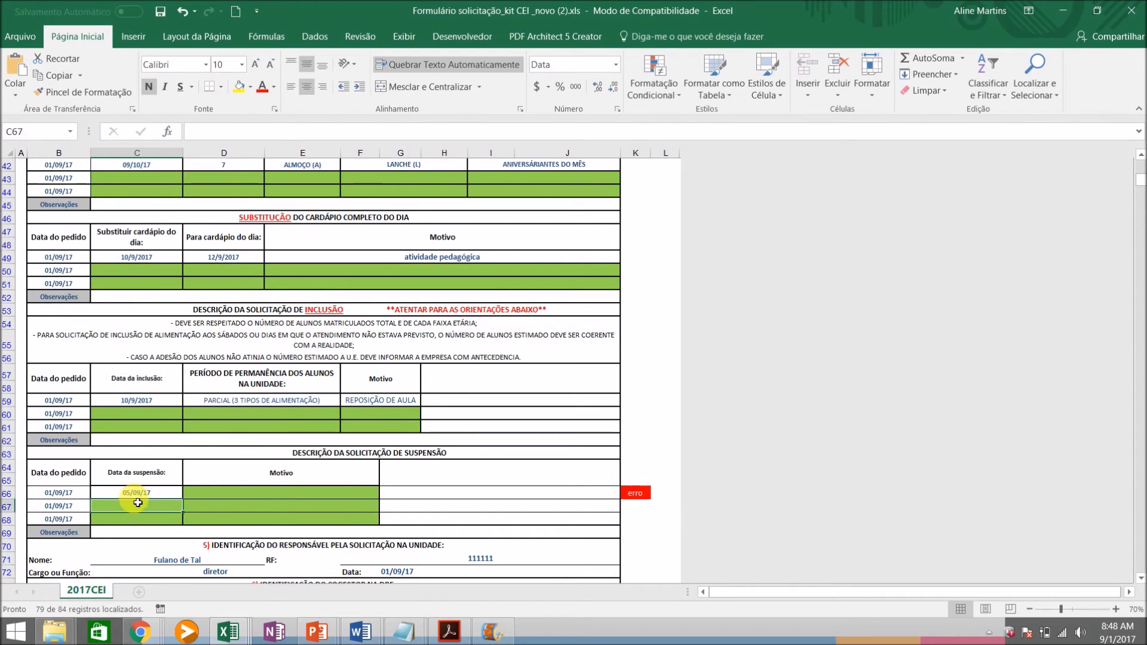
- Choose "OUTRO MOTIVO" as the reason in the first suspension row and describe it as "greve"
click(235, 499)
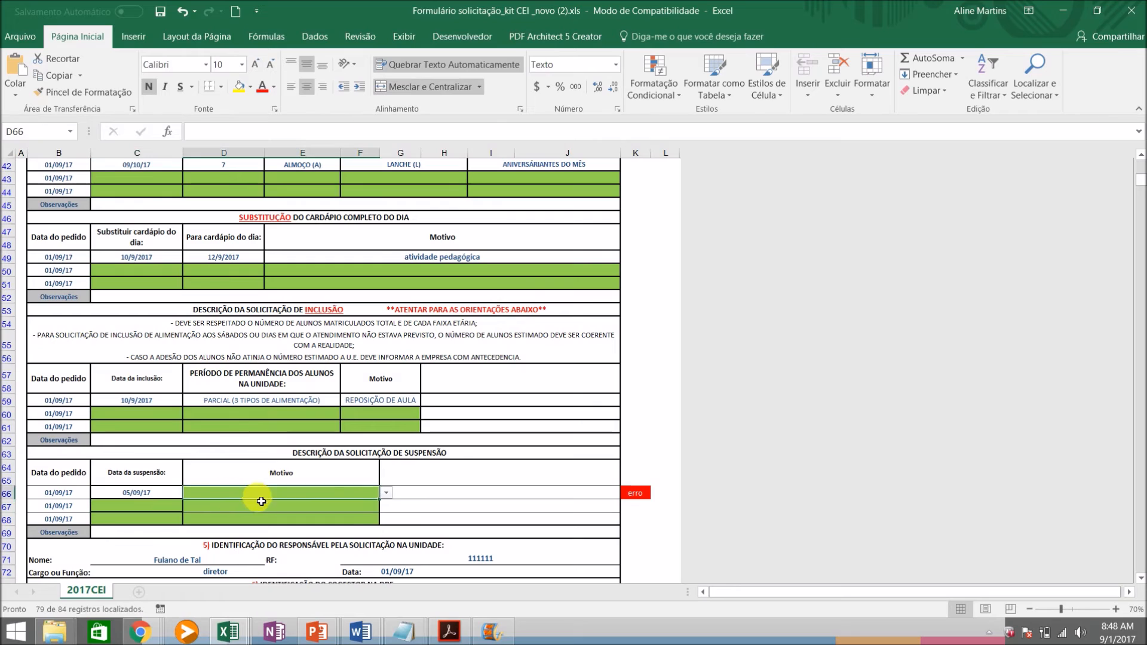
click(386, 493)
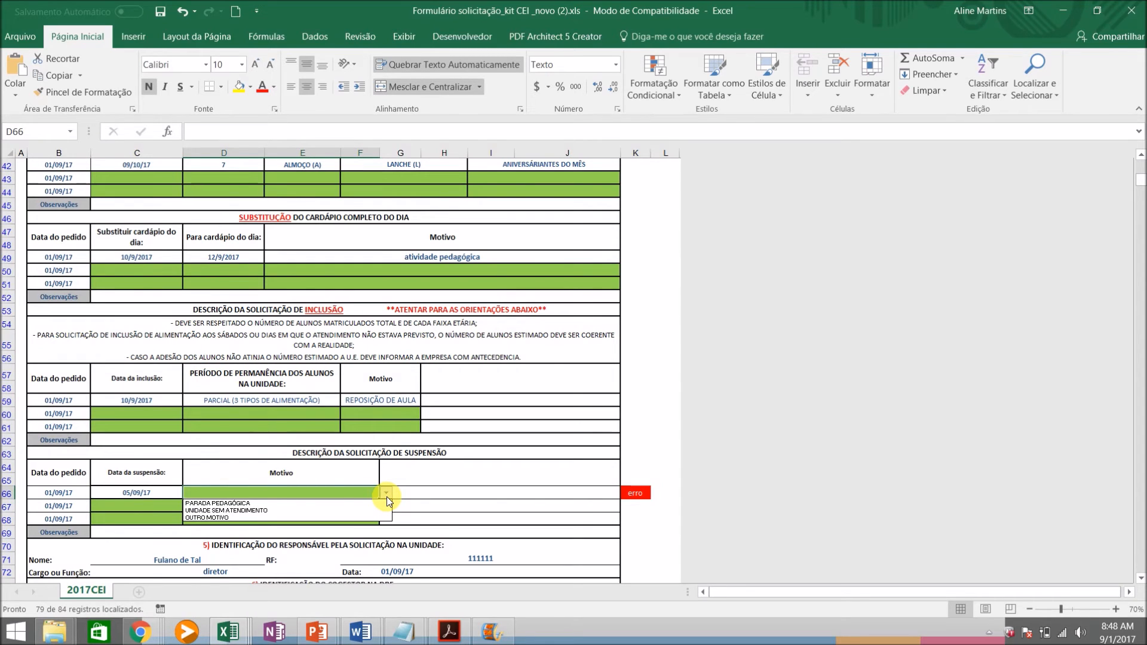
click(313, 518)
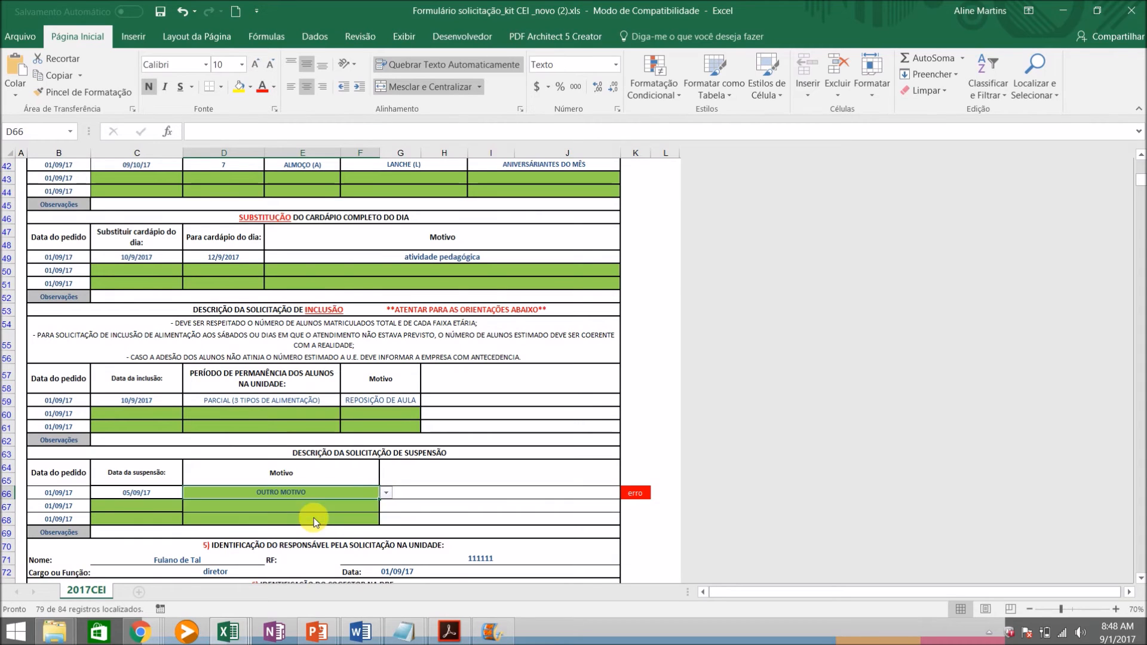
click(477, 501)
text(greve)
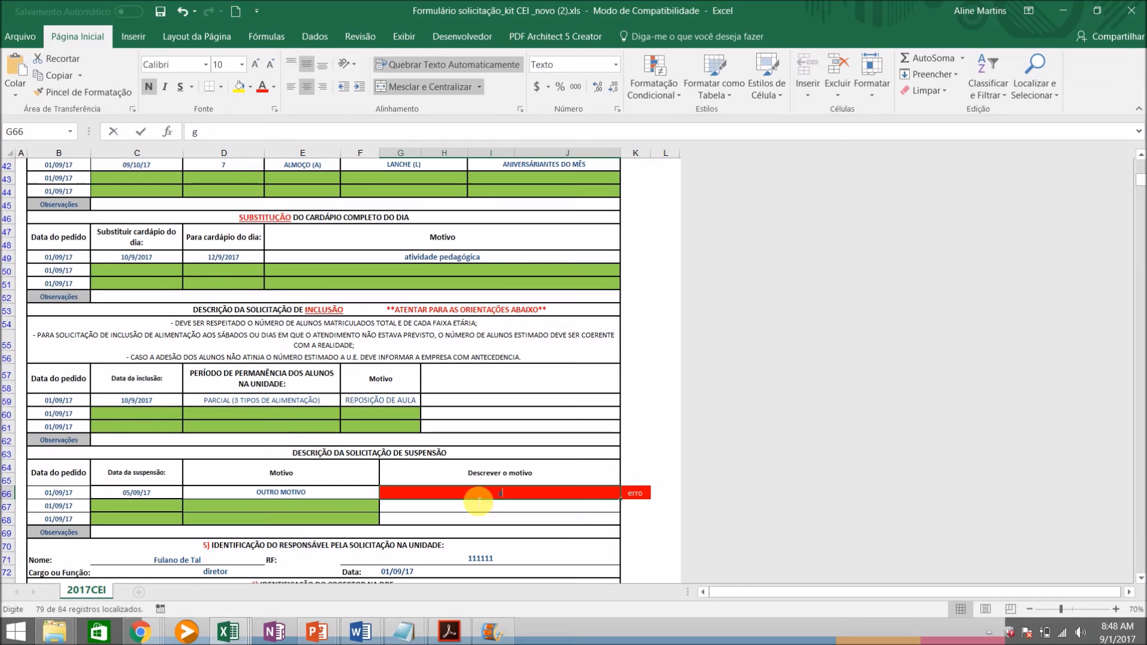
key(Return)
- Clear the reason description in the first suspension row and choose "PARADA PEDAGÓGICA" as the reason
key(Up)
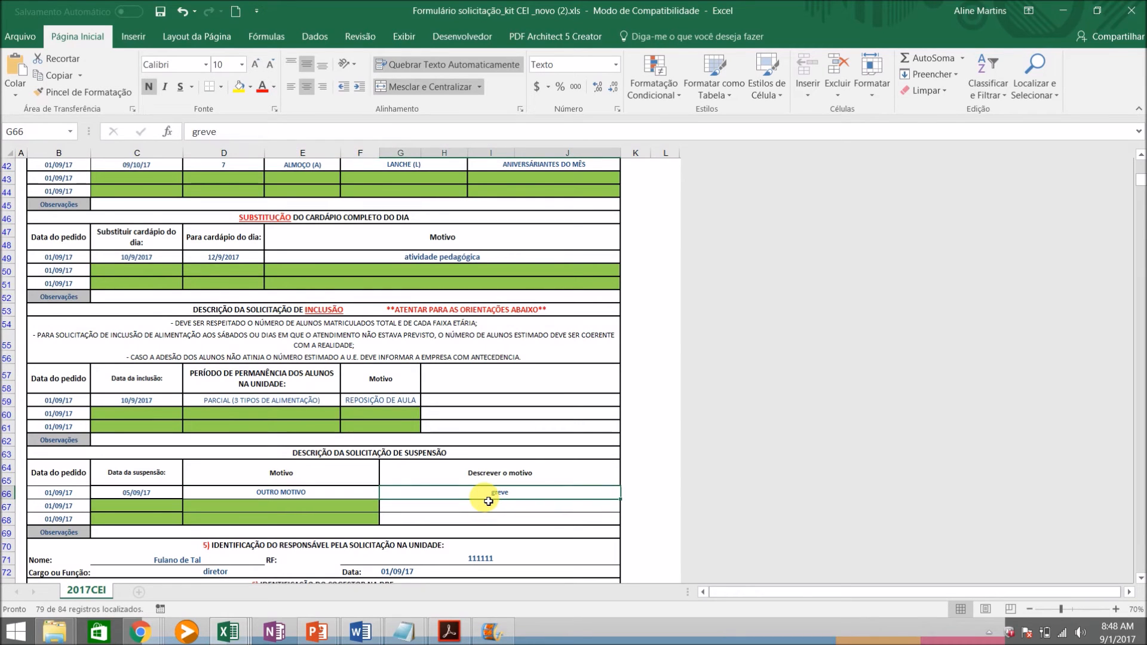
key(Delete)
click(373, 494)
click(385, 493)
click(336, 504)
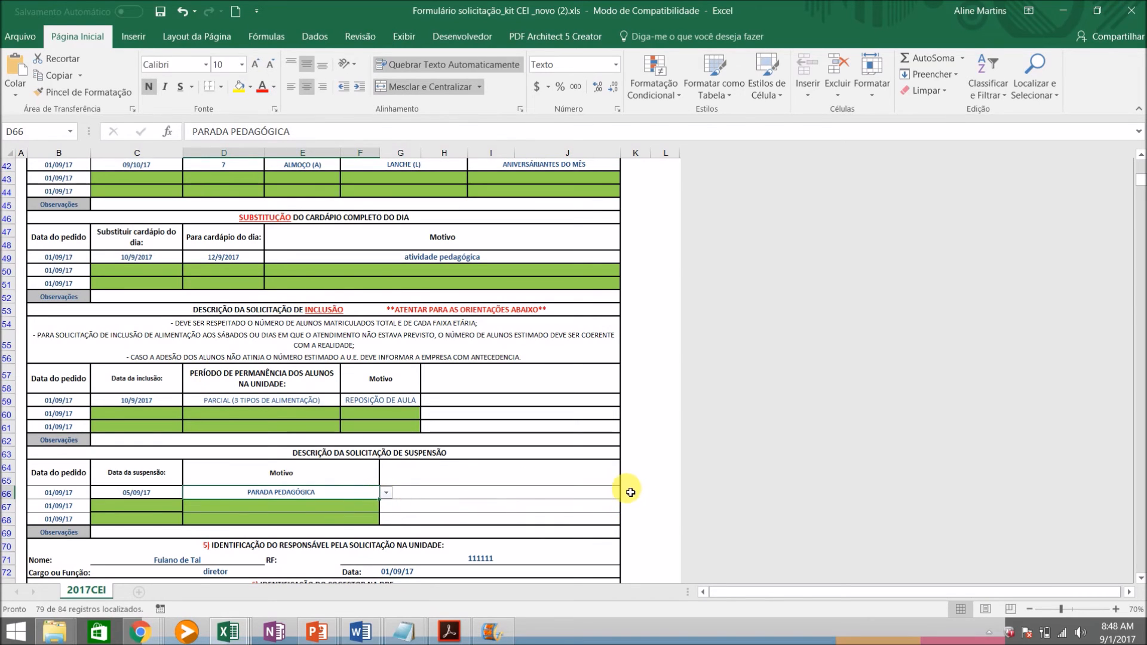
click(471, 507)
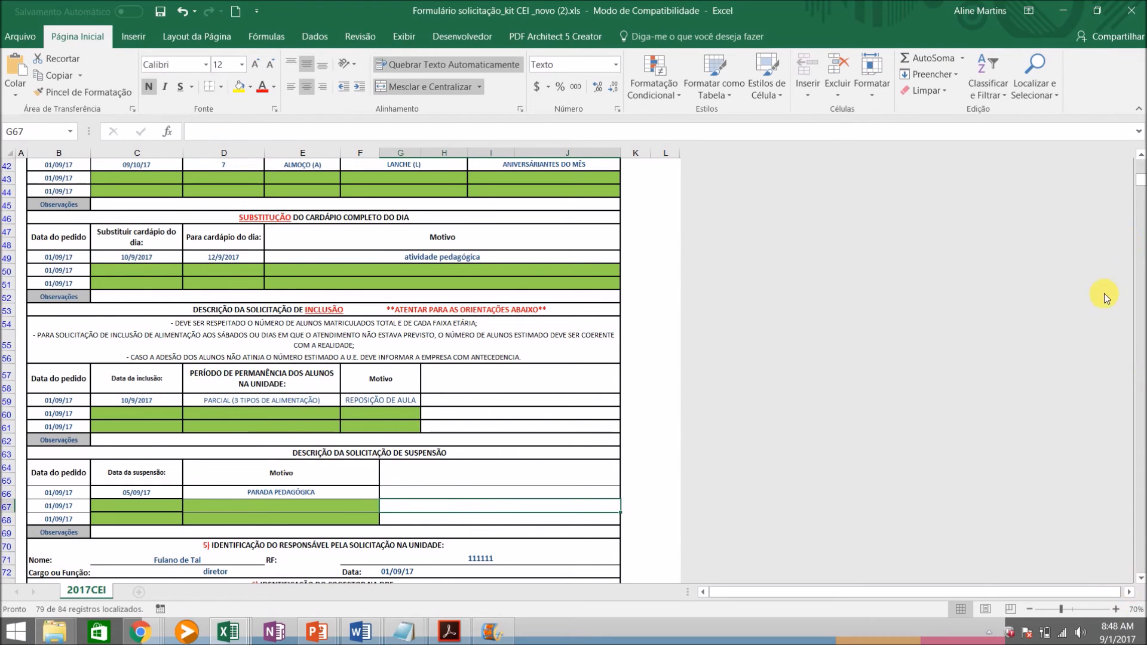
- Clear the trip location in the first kit lanche row and try to save the workbook
drag(1140, 180, 1141, 182)
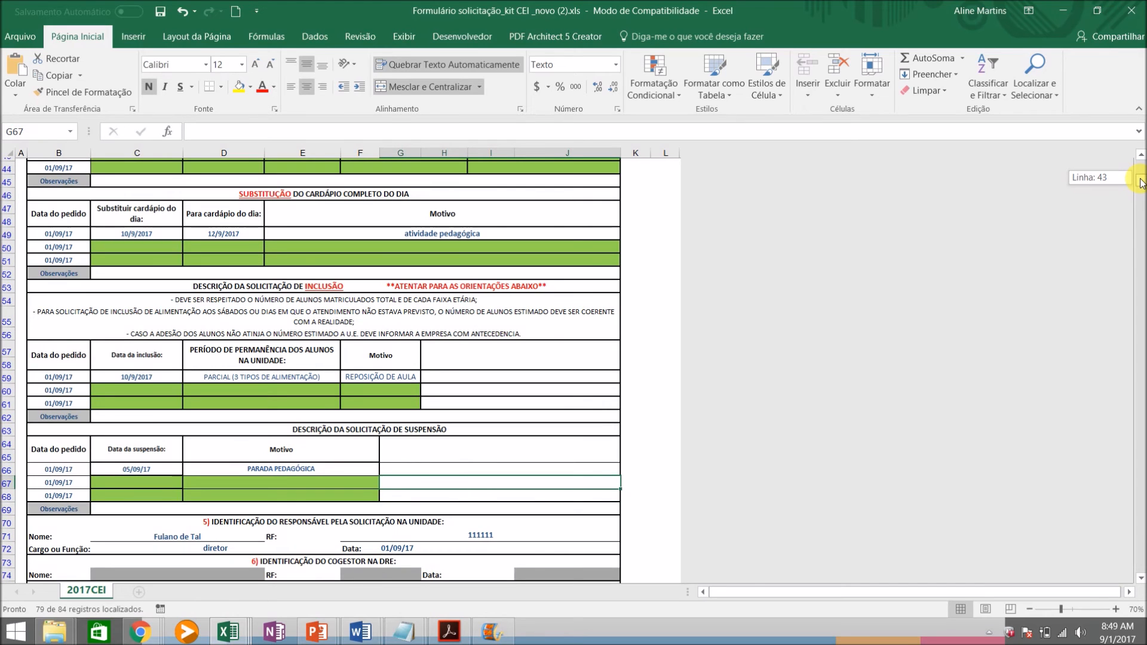
drag(1141, 183, 1142, 186)
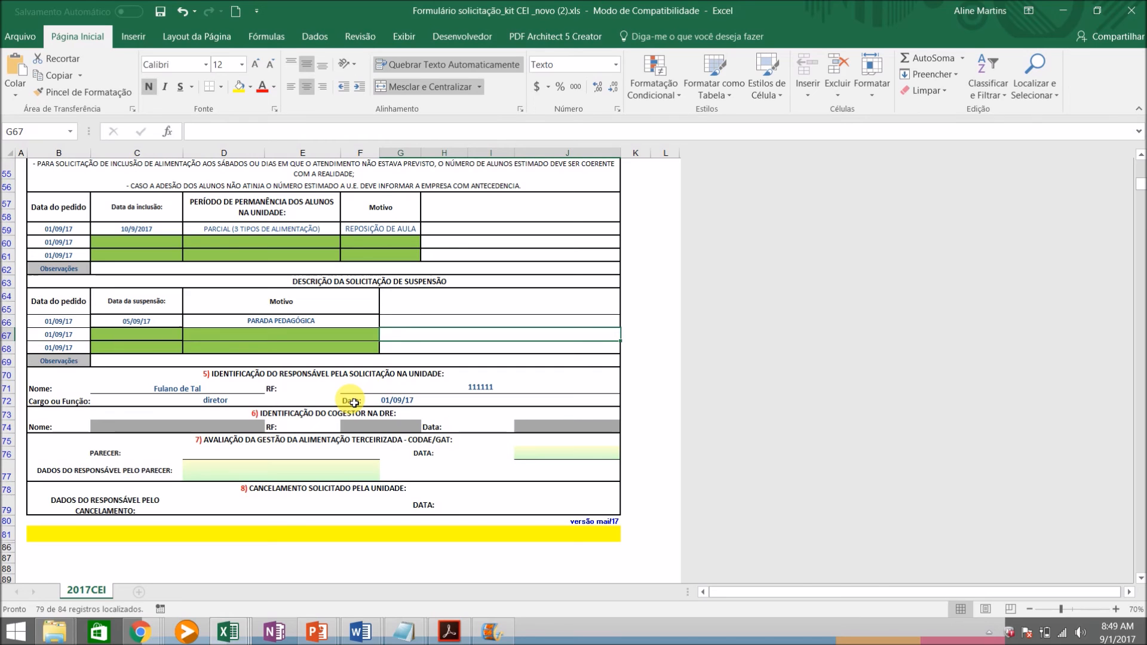
drag(1142, 186, 1142, 185)
drag(1141, 178, 1139, 156)
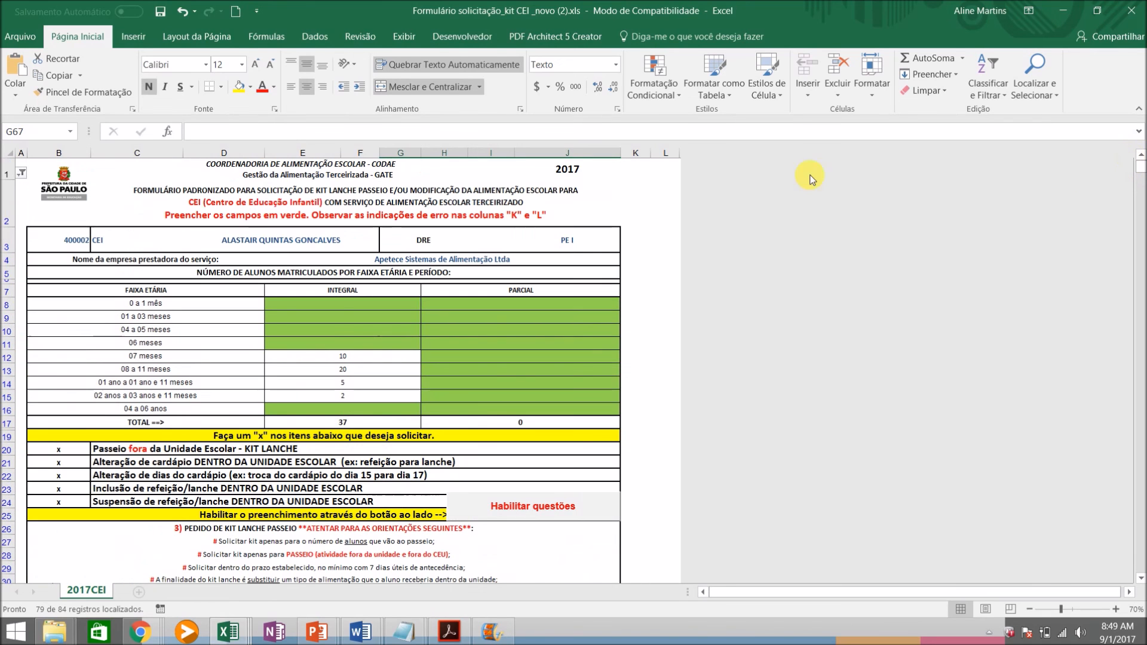
drag(1142, 171, 1142, 181)
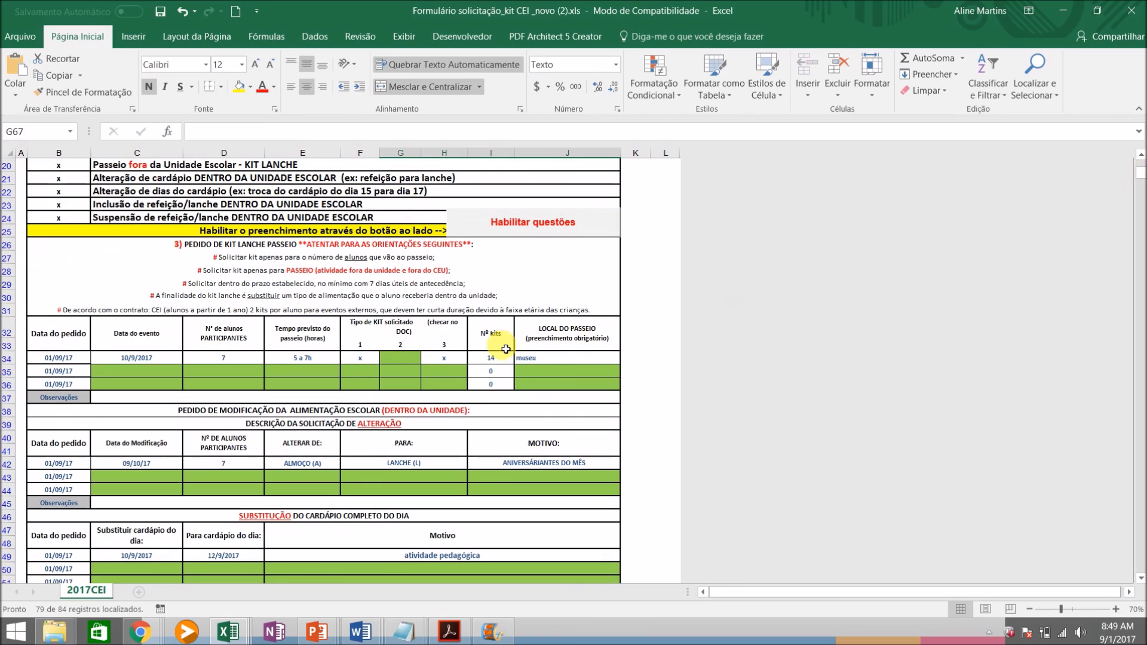
click(528, 361)
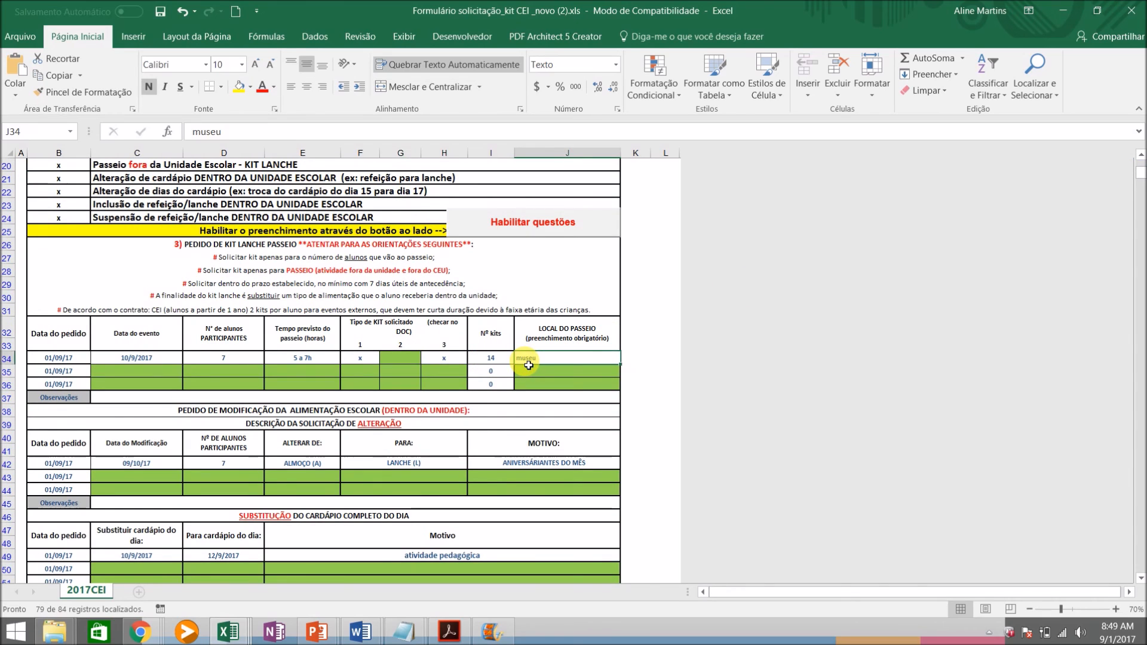
key(Delete)
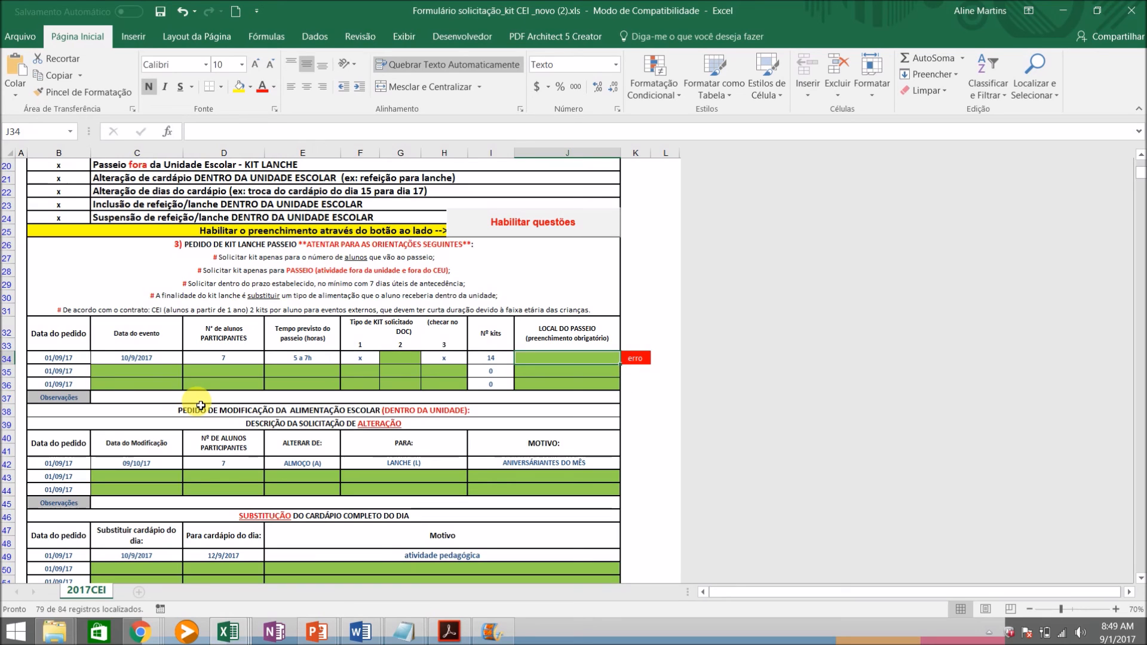
click(159, 14)
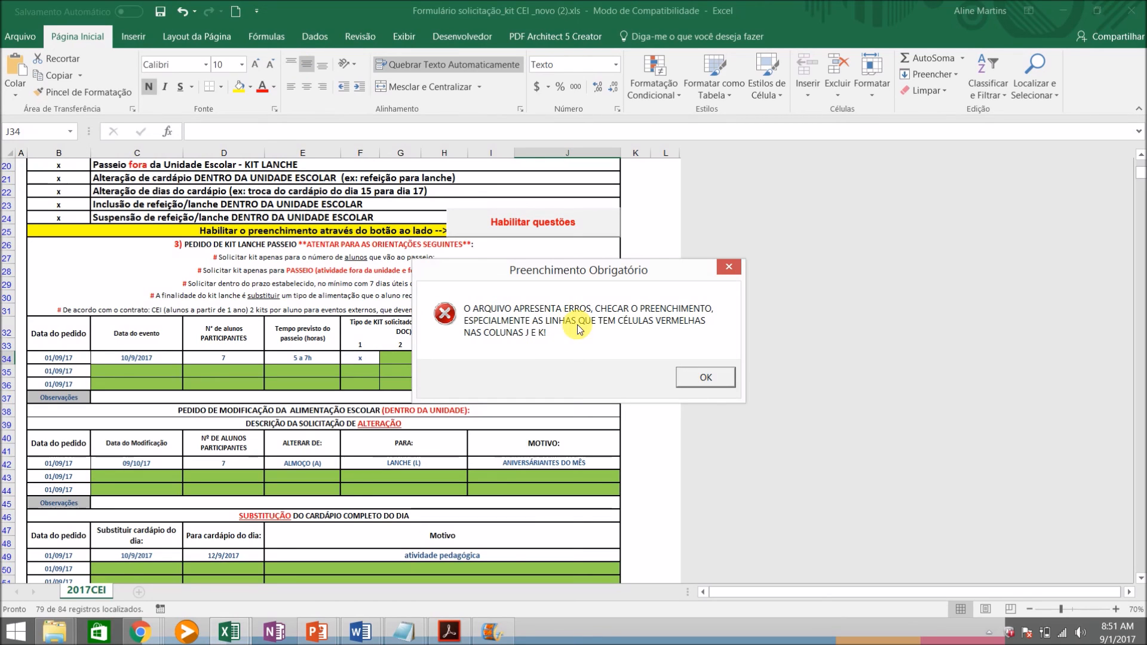
click(706, 377)
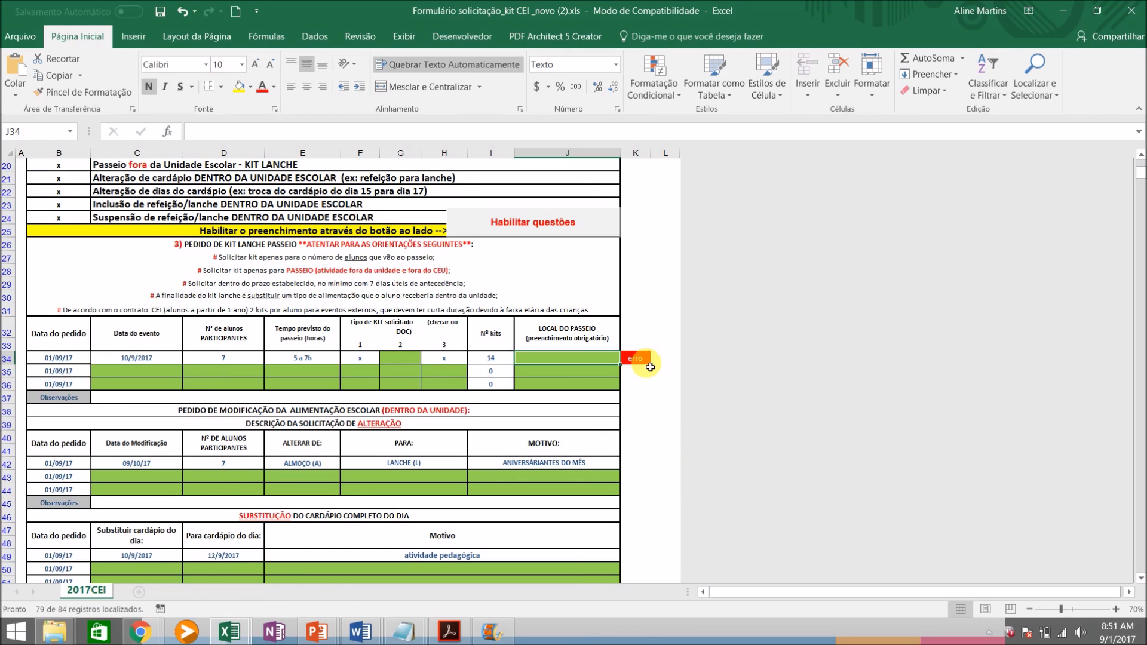
- Enter "museu" as the trip location in the first kit lanche row and save the workbook, continuing past the compatibility check
text(muse)
key(Return)
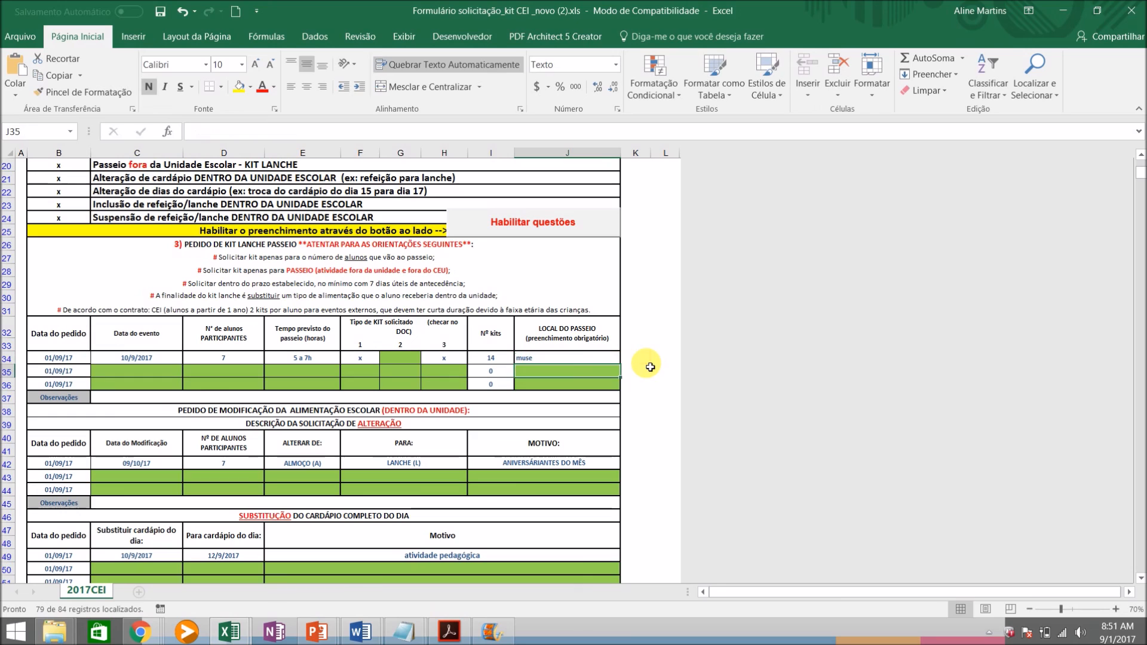
double_click(540, 359)
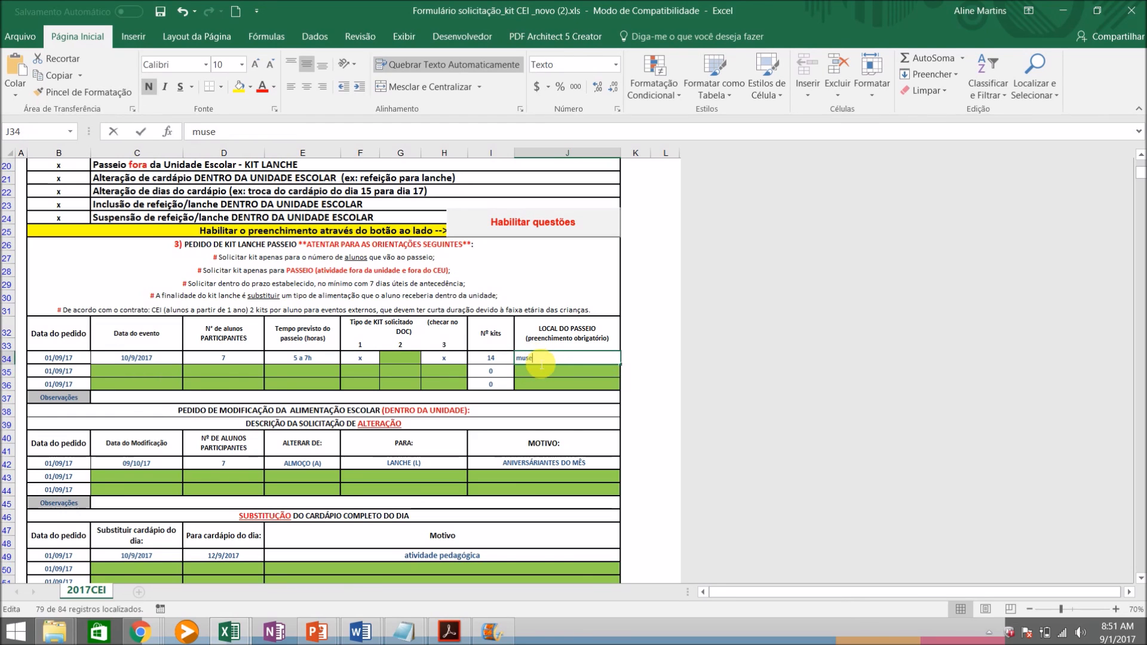
text(u)
key(Return)
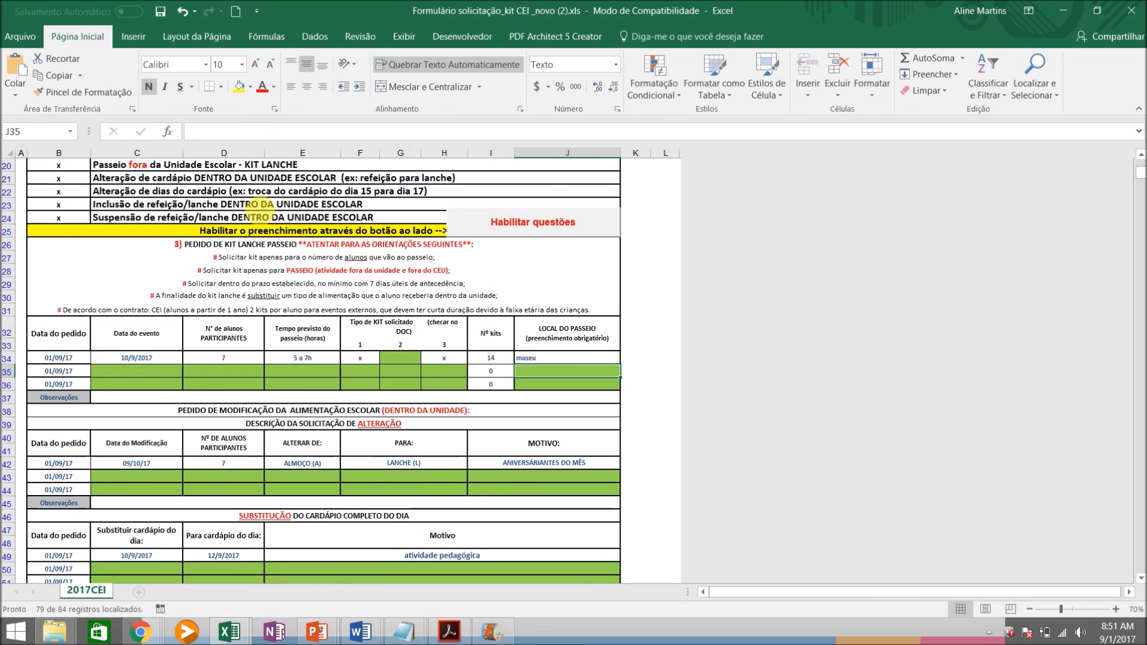
click(160, 12)
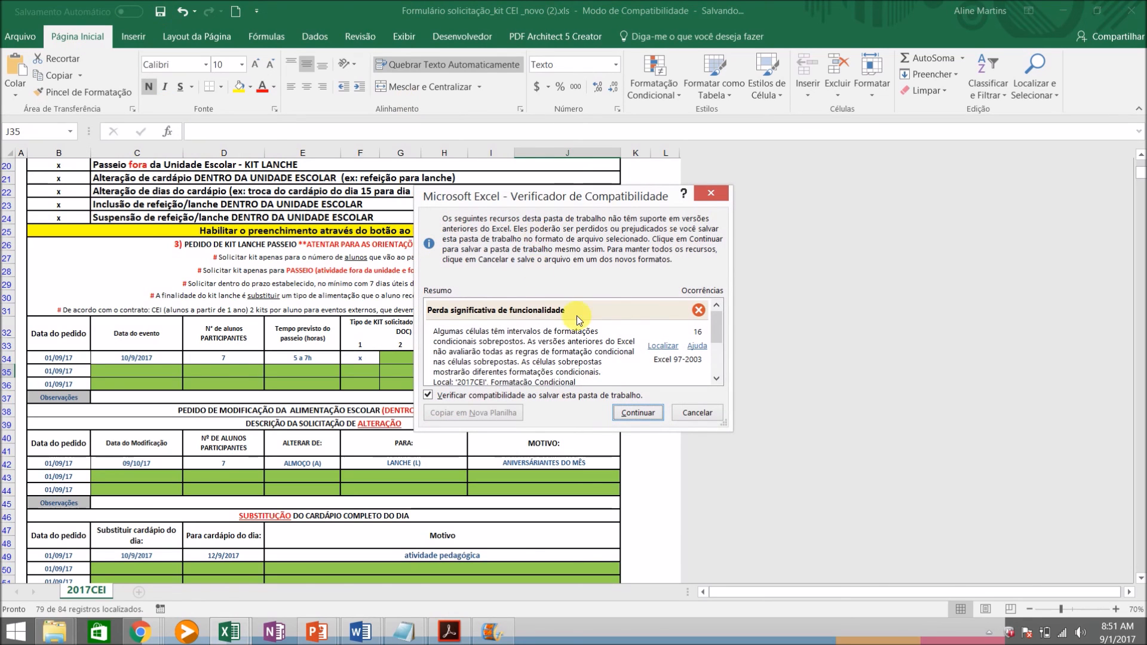
click(635, 411)
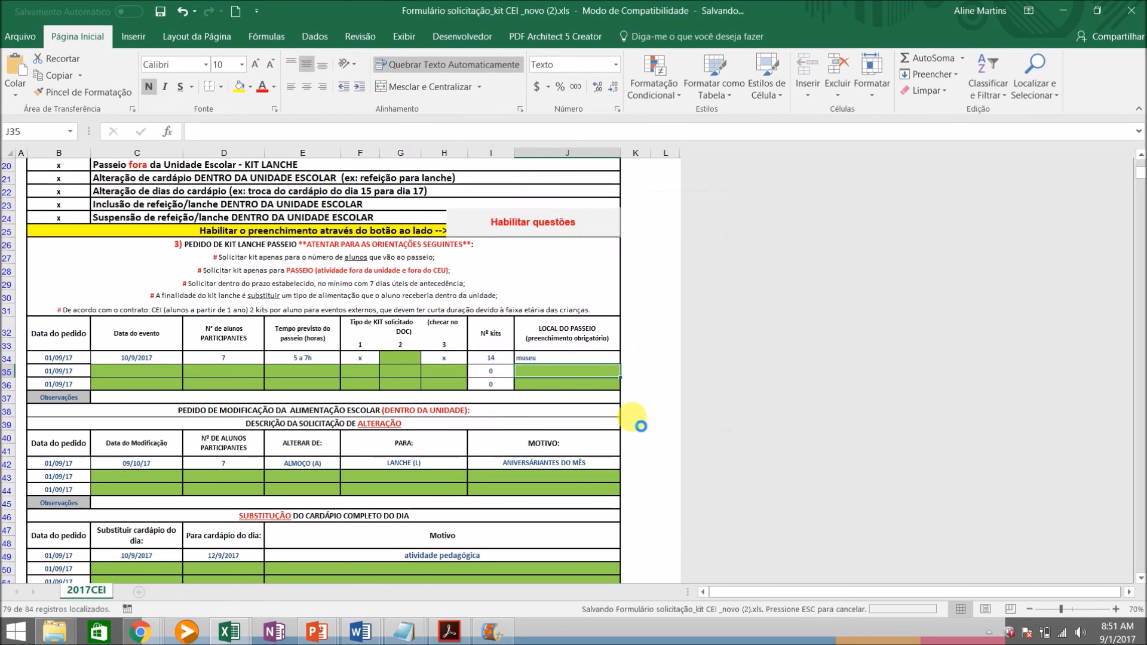